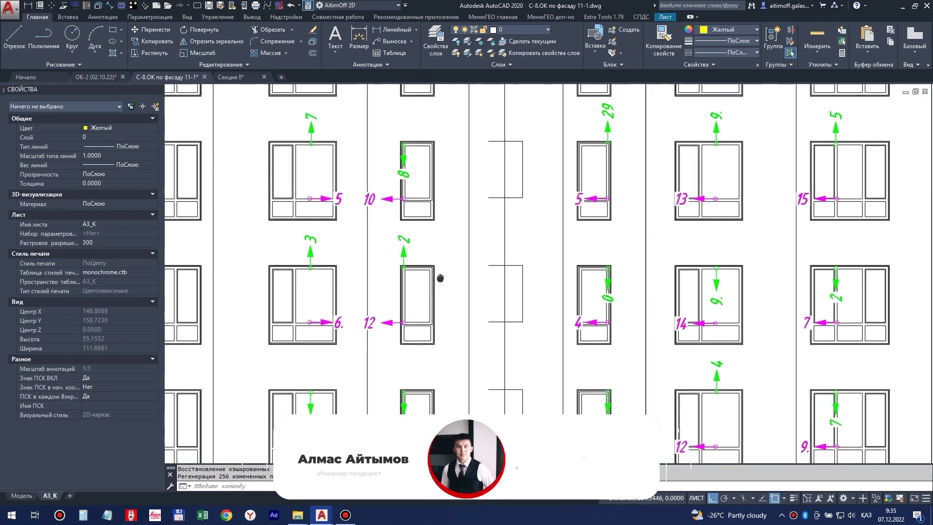
Step: Examine the window deviations on the facade sheet and the facade between axes 11/8 and 1/8 in the Секция 8 drawing
{"action": "middle_click_drag", "start_coordinate": [468, 250], "coordinate": [492, 395]}
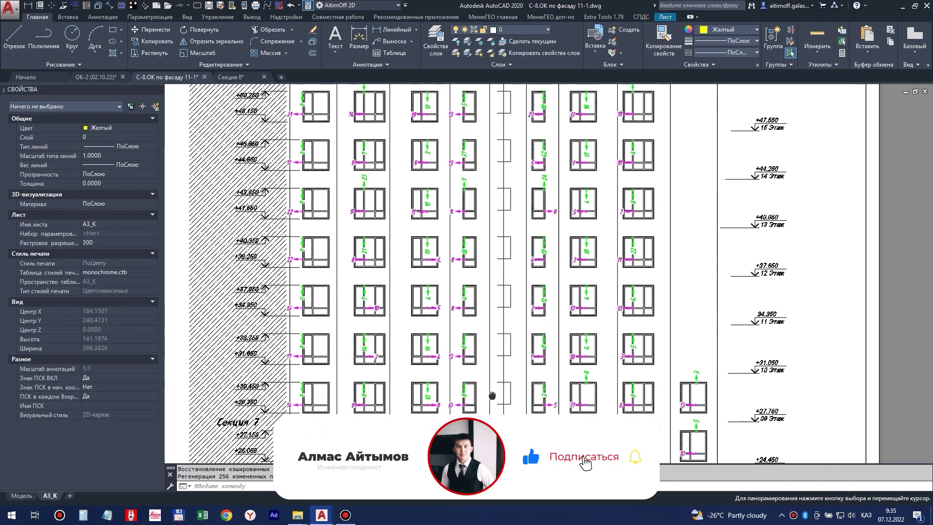
{"action": "middle_click_drag", "start_coordinate": [469, 219], "coordinate": [479, 350]}
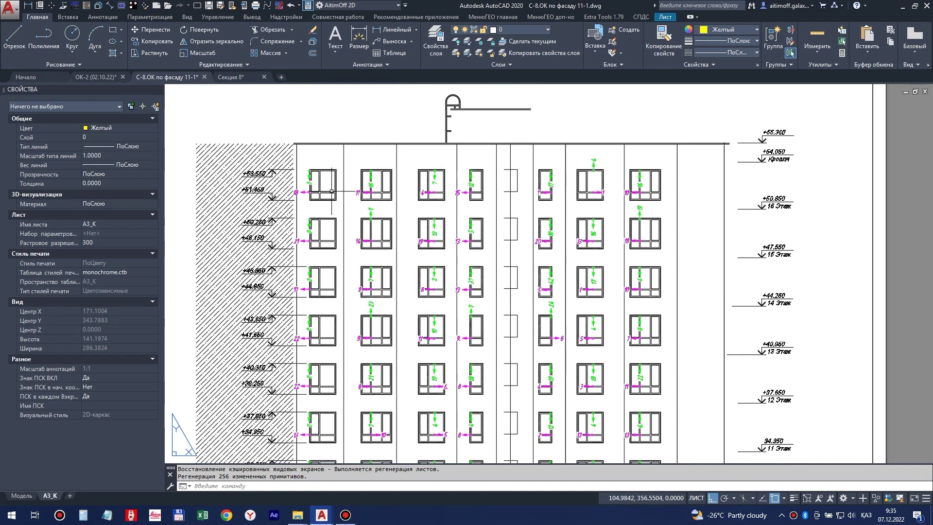
{"action": "left_click", "coordinate": [243, 78]}
{"action": "middle_click_drag", "start_coordinate": [335, 300], "coordinate": [477, 186]}
{"action": "scroll", "coordinate": [454, 325], "scroll_direction": "up", "scroll_amount": 2}
{"action": "middle_click_drag", "start_coordinate": [565, 415], "coordinate": [578, 495]}
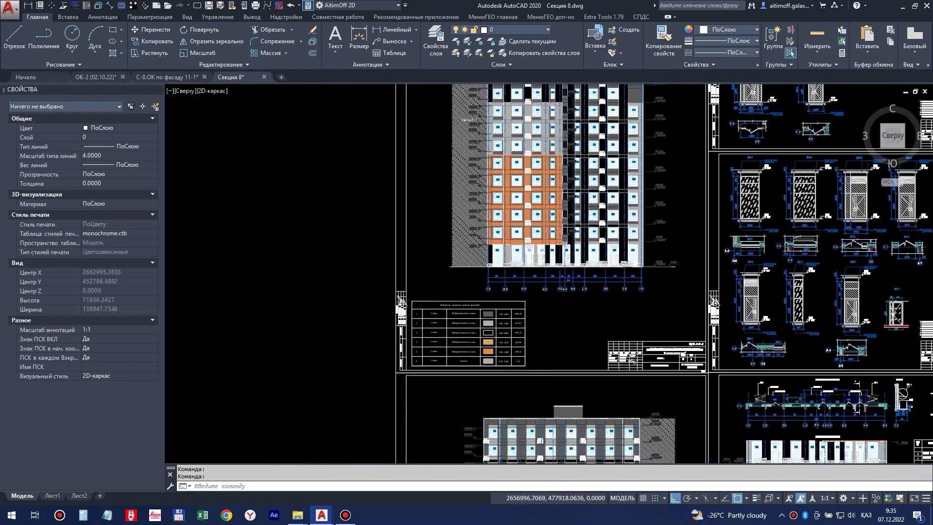
{"action": "scroll", "coordinate": [606, 266], "scroll_direction": "up", "scroll_amount": 2}
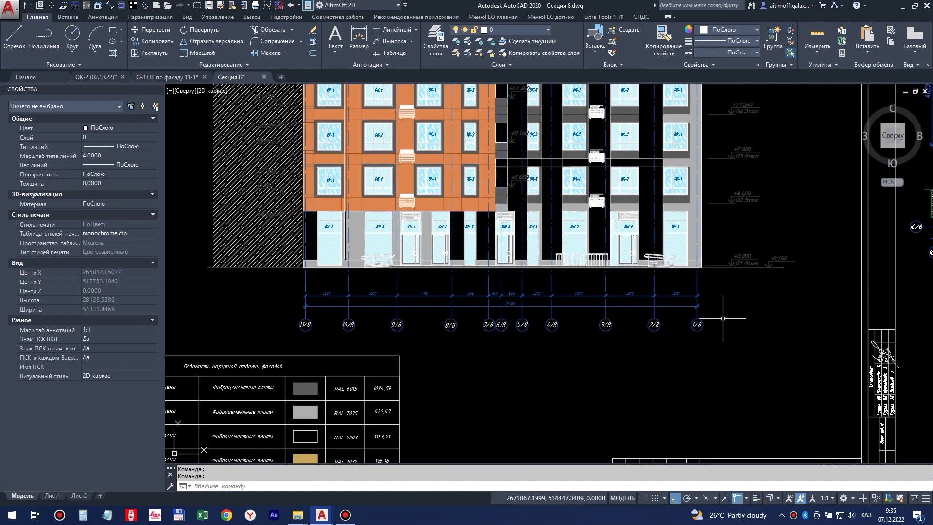
{"action": "scroll", "coordinate": [841, 87], "scroll_direction": "up", "scroll_amount": 1}
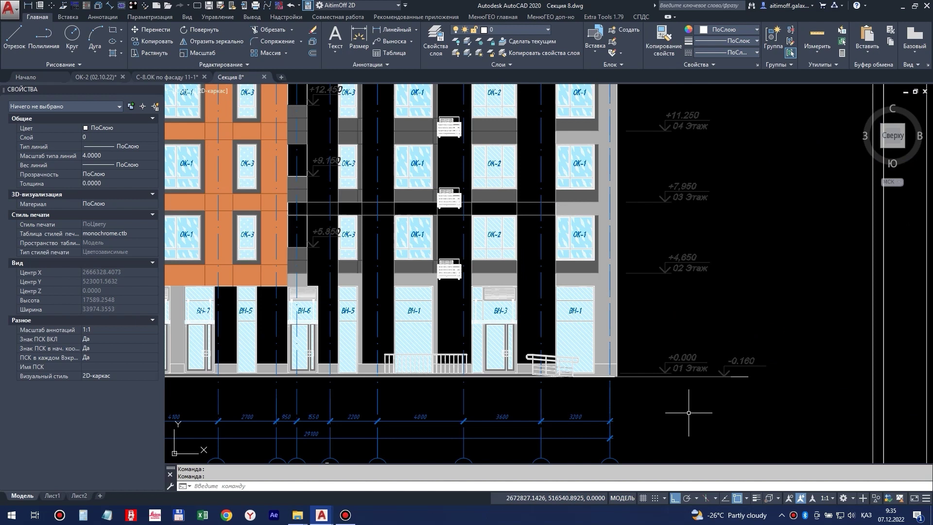
{"action": "scroll", "coordinate": [696, 419], "scroll_direction": "down", "scroll_amount": 2}
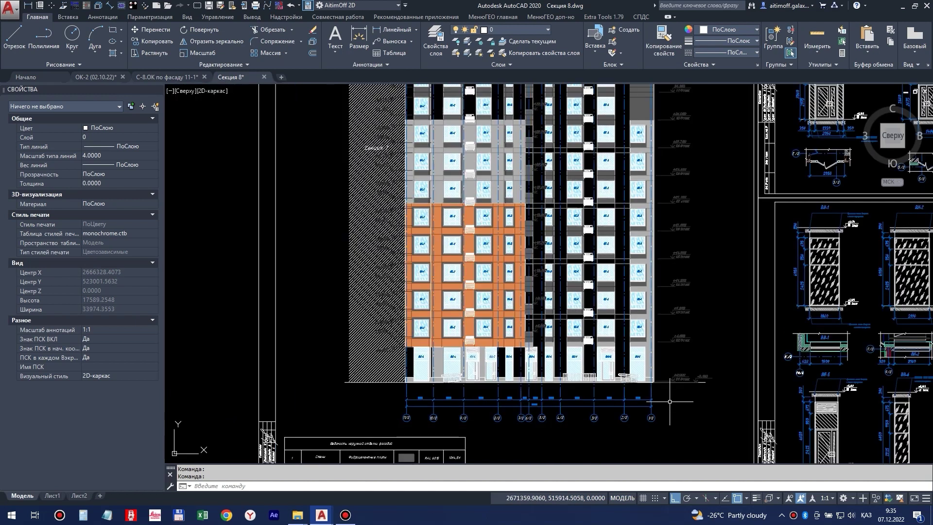
Step: Copy the whole facade with its axes and level marks, using the intersection of axis 1/8 and the +0.000 level as base point
{"action": "left_click", "coordinate": [705, 421]}
{"action": "scroll", "coordinate": [484, 291], "scroll_direction": "down", "scroll_amount": 2}
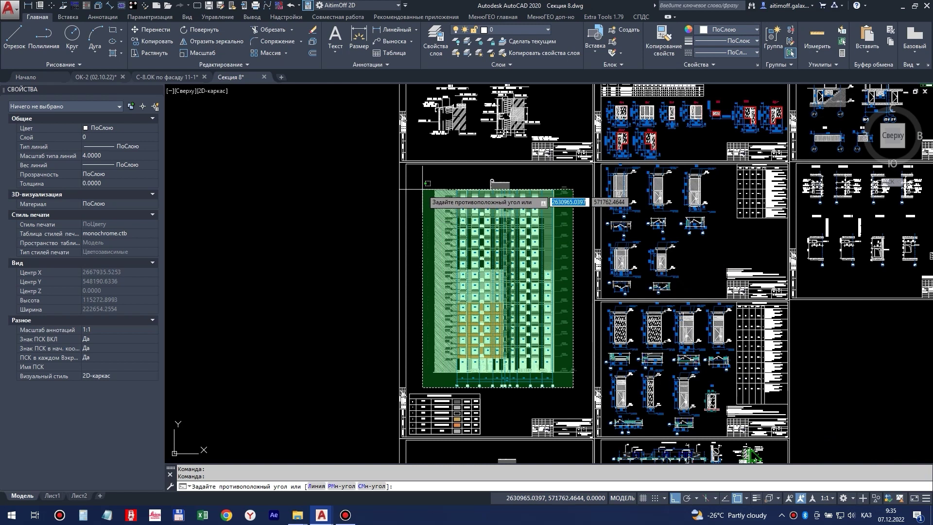
{"action": "left_click", "coordinate": [425, 173]}
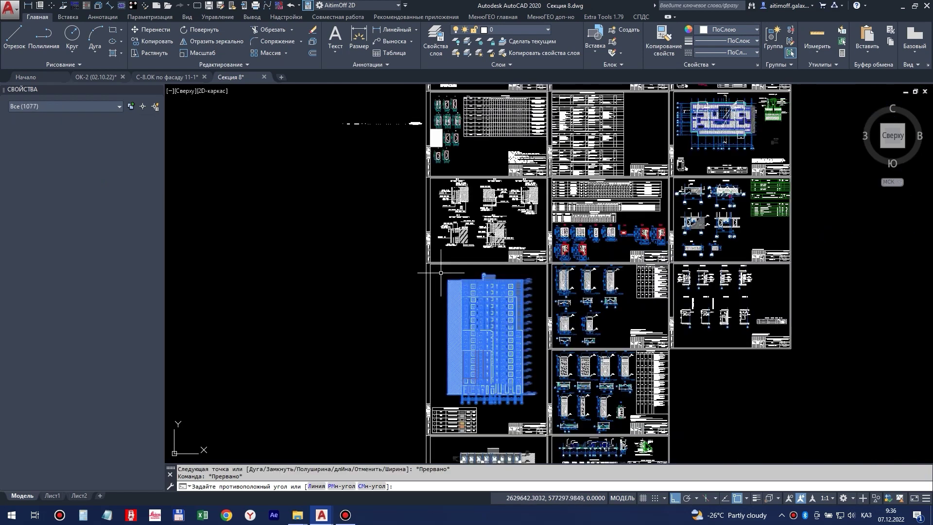
{"action": "scroll", "coordinate": [558, 442], "scroll_direction": "up", "scroll_amount": 1}
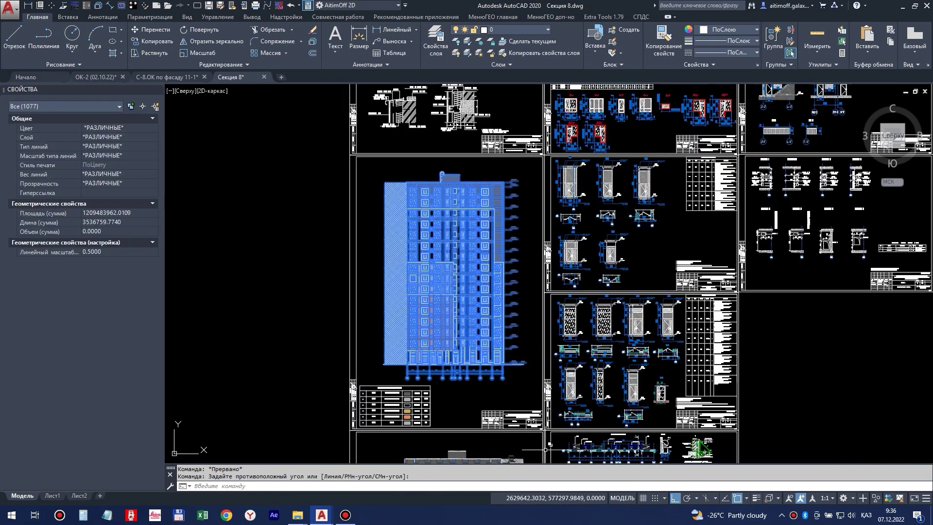
{"action": "scroll", "coordinate": [463, 378], "scroll_direction": "up", "scroll_amount": 3}
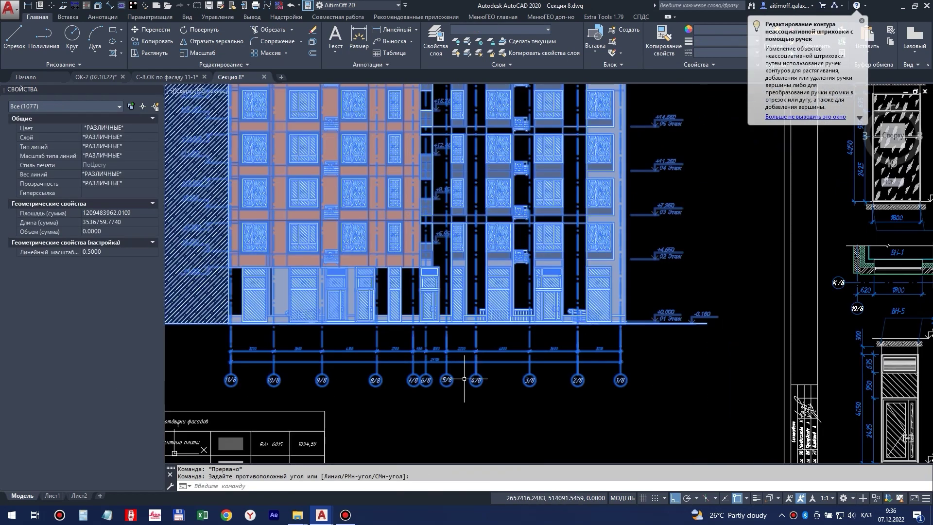
{"action": "scroll", "coordinate": [609, 354], "scroll_direction": "up", "scroll_amount": 2}
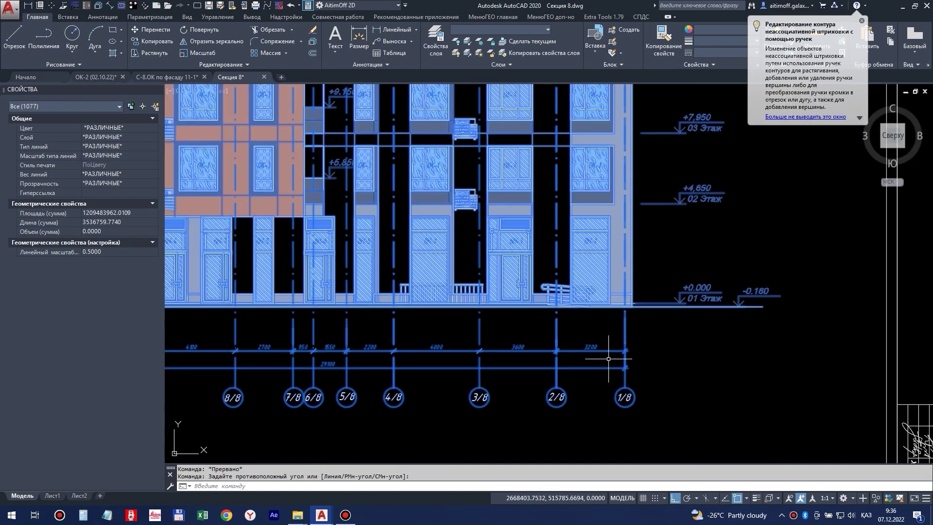
{"action": "middle_click_drag", "start_coordinate": [608, 359], "coordinate": [545, 310]}
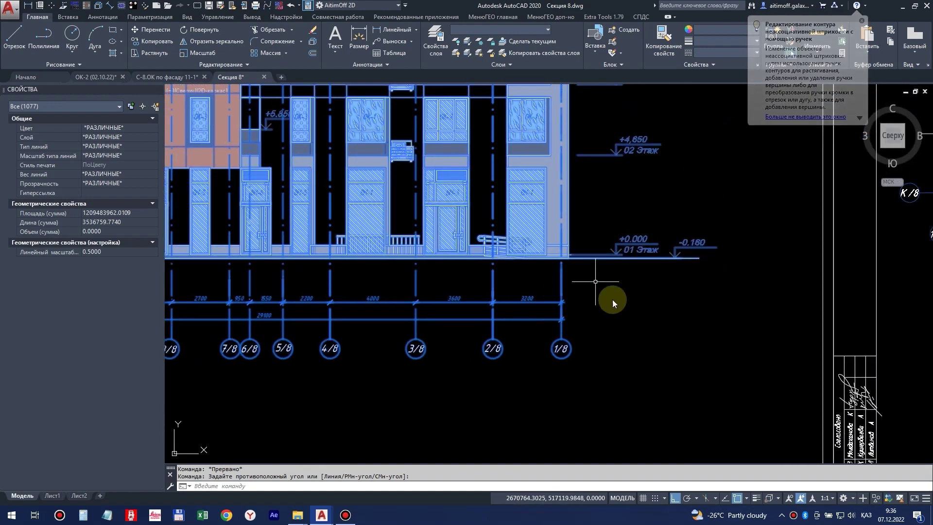
{"action": "right_click", "coordinate": [629, 311]}
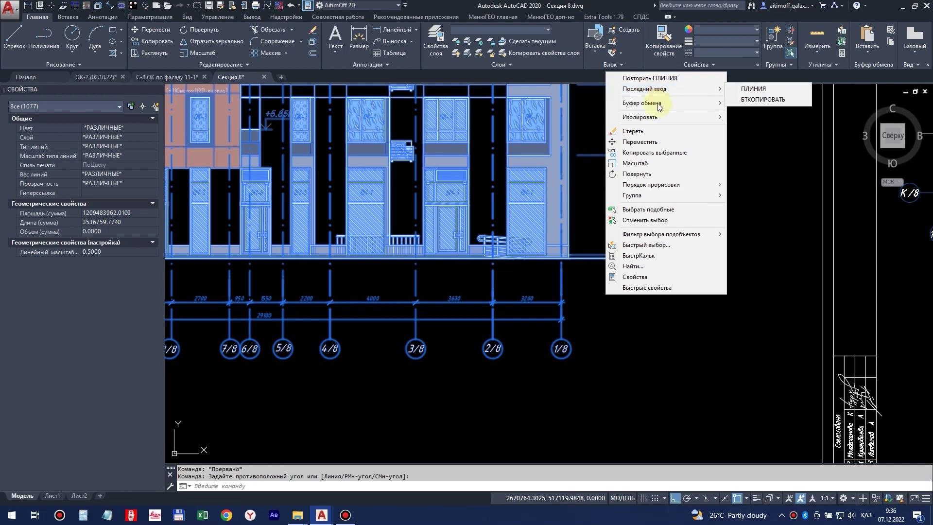
{"action": "mouse_move", "coordinate": [659, 105]}
{"action": "left_click", "coordinate": [758, 124]}
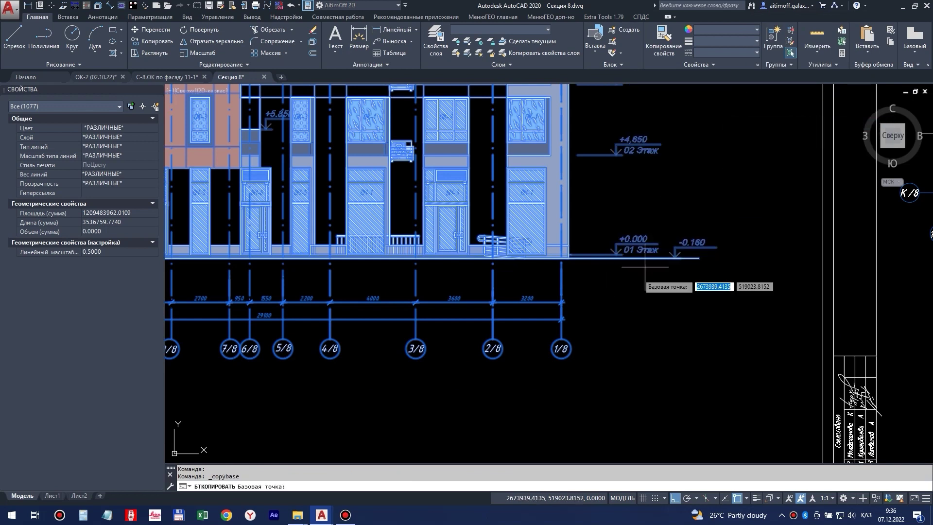
{"action": "scroll", "coordinate": [562, 280], "scroll_direction": "up", "scroll_amount": 4}
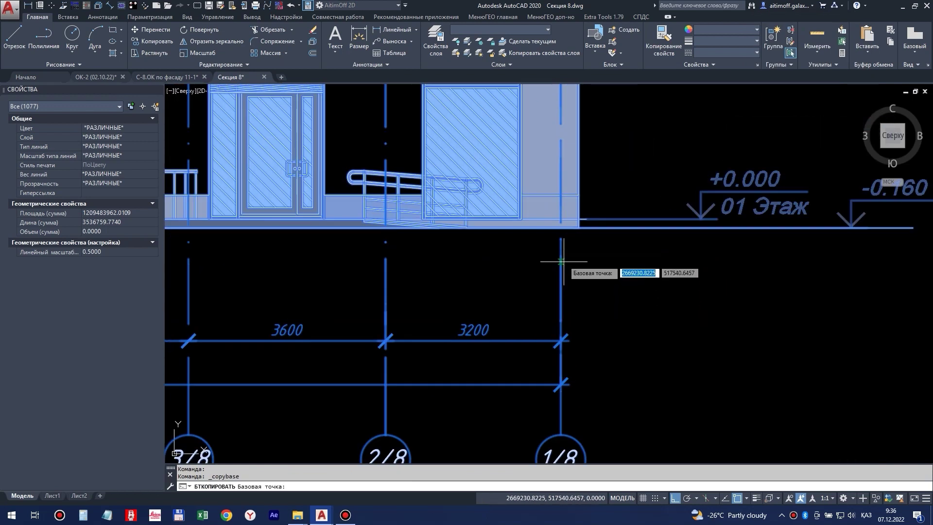
{"action": "left_click", "coordinate": [561, 219]}
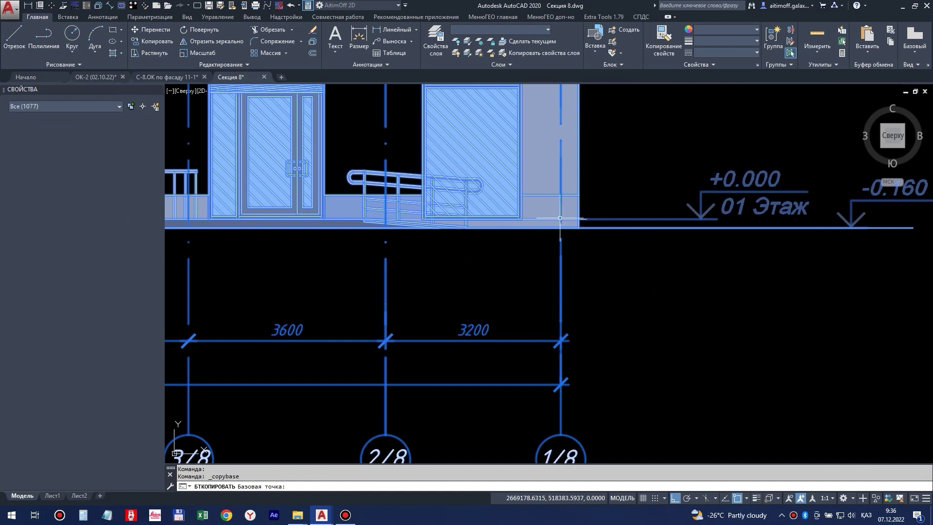
{"action": "left_click", "coordinate": [561, 218]}
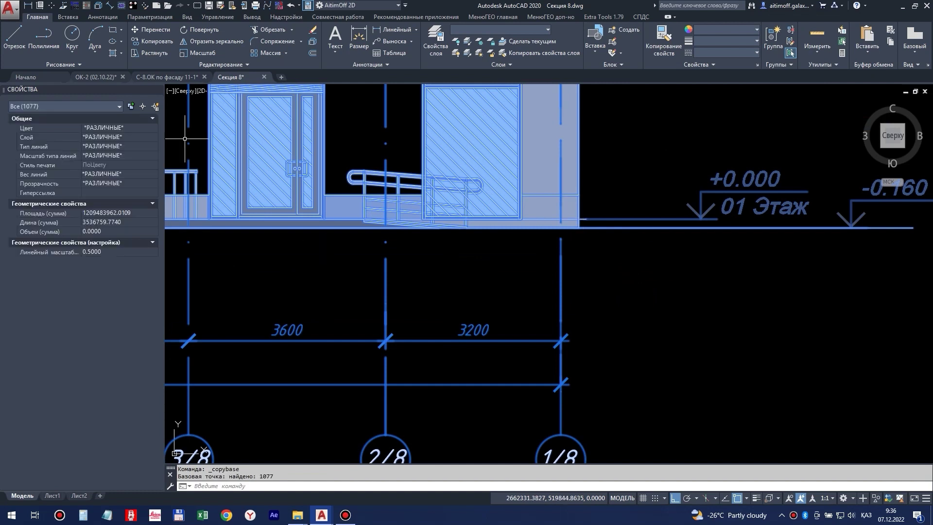
Step: Create a new drawing and erase all axis grids except the section 8 grid
{"action": "left_click", "coordinate": [282, 77]}
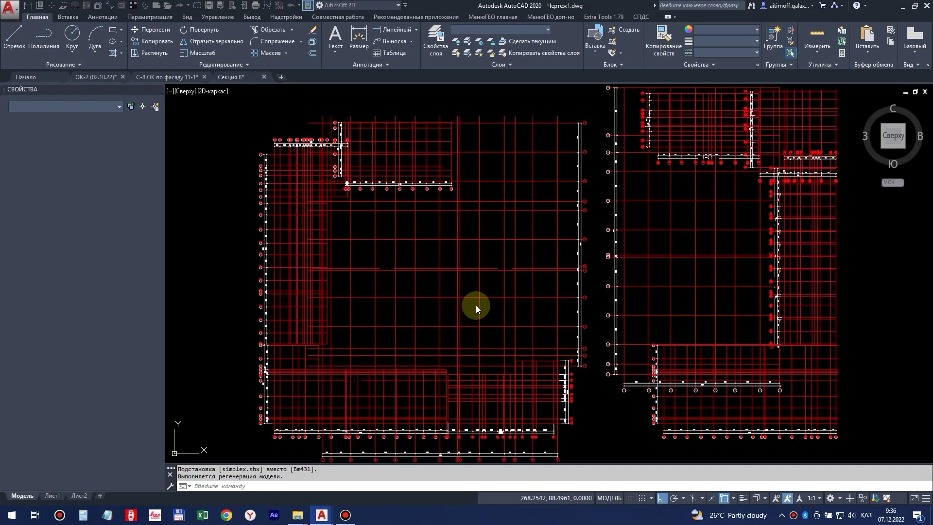
{"action": "scroll", "coordinate": [480, 304], "scroll_direction": "down", "scroll_amount": 2}
{"action": "scroll", "coordinate": [480, 304], "scroll_direction": "down", "scroll_amount": 2}
{"action": "left_click", "coordinate": [603, 384]}
{"action": "left_click", "coordinate": [385, 278]}
{"action": "left_click", "coordinate": [494, 196]}
{"action": "left_click", "coordinate": [392, 293]}
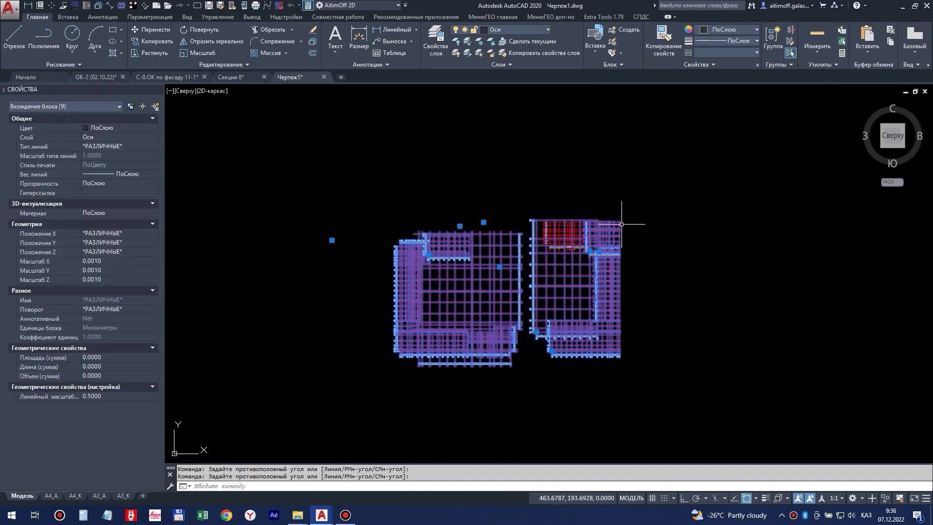
{"action": "key", "text": "Delete"}
Step: Paste the copied facade as a block at the intersection of axes 1/8 and А/8
{"action": "scroll", "coordinate": [570, 236], "scroll_direction": "up", "scroll_amount": 8}
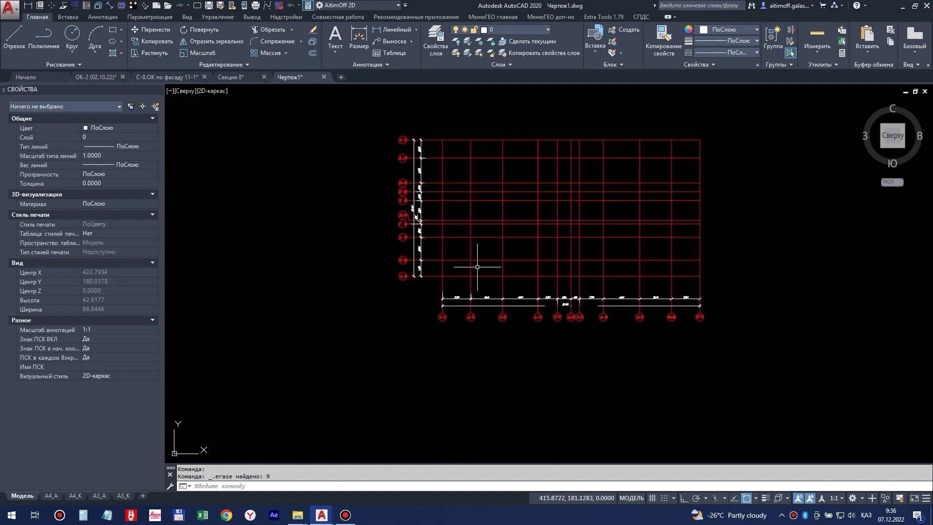
{"action": "scroll", "coordinate": [430, 275], "scroll_direction": "up", "scroll_amount": 1}
{"action": "scroll", "coordinate": [456, 243], "scroll_direction": "up", "scroll_amount": 1}
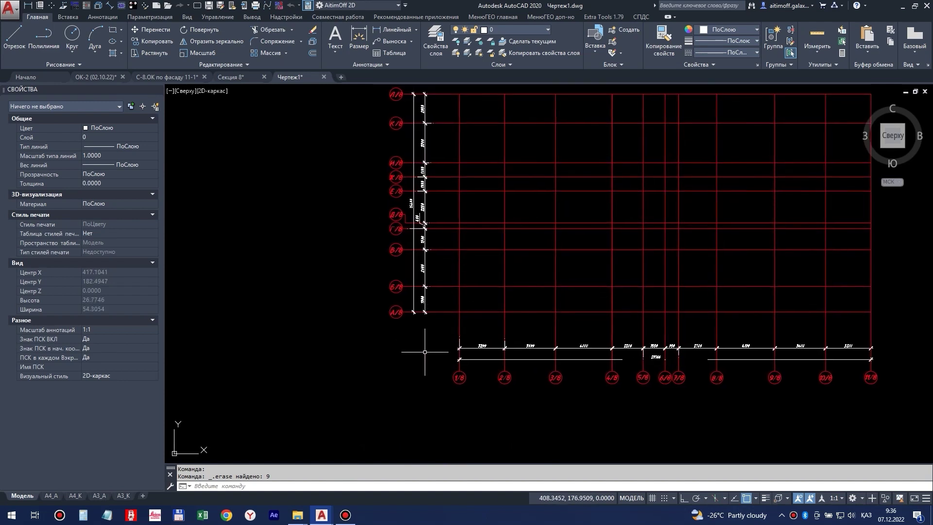
{"action": "scroll", "coordinate": [436, 361], "scroll_direction": "up", "scroll_amount": 2}
{"action": "middle_click_drag", "start_coordinate": [479, 240], "coordinate": [489, 293]}
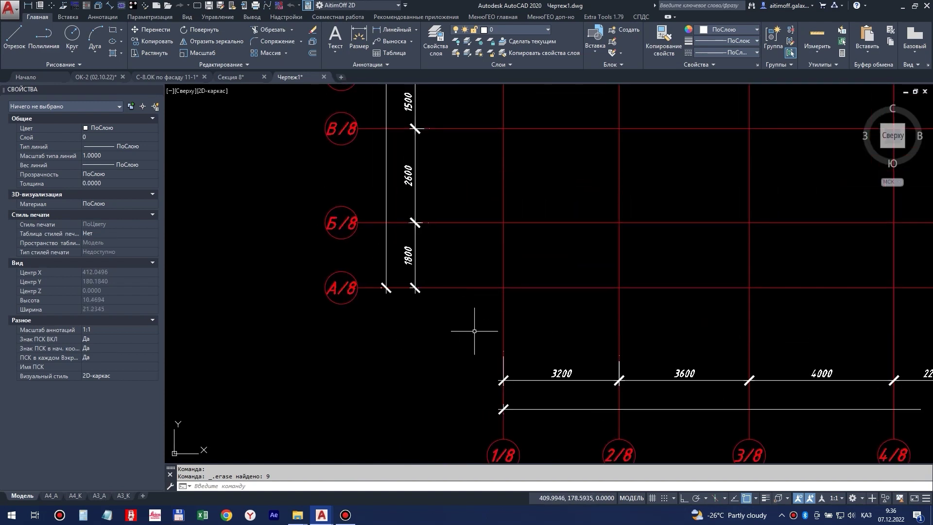
{"action": "key", "text": "ctrl+v"}
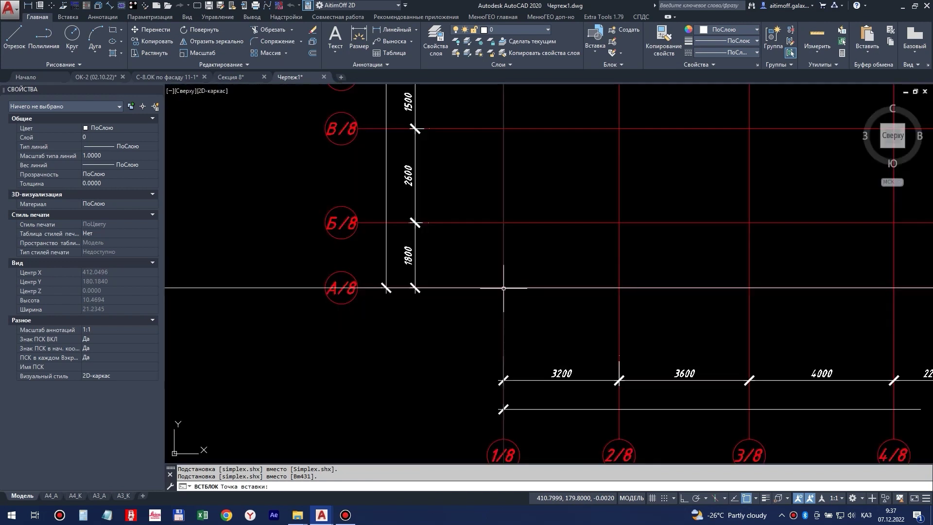
{"action": "left_click", "coordinate": [503, 288]}
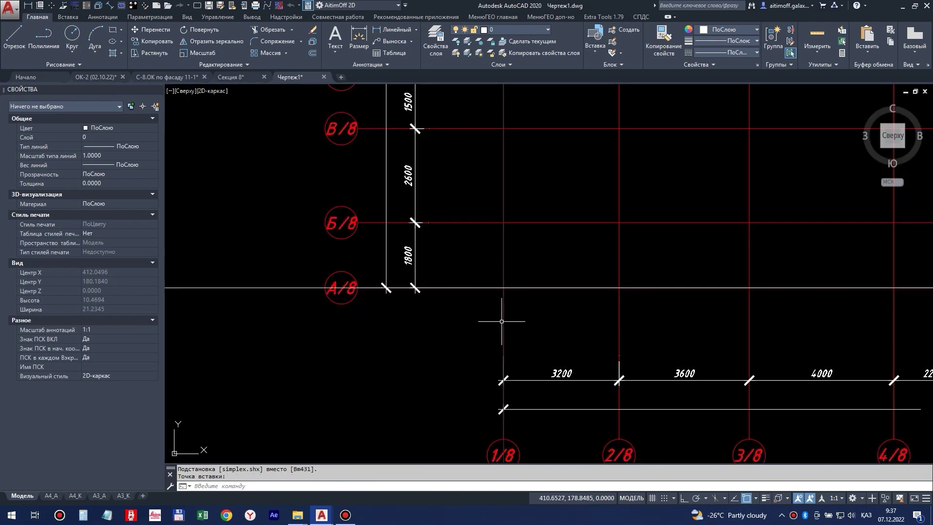
Step: Scale the pasted facade block by 0.001 about its insertion point
{"action": "scroll", "coordinate": [494, 321], "scroll_direction": "down", "scroll_amount": 8}
{"action": "left_click", "coordinate": [388, 355]}
{"action": "left_click", "coordinate": [274, 266]}
{"action": "left_click", "coordinate": [494, 315]}
{"action": "key", "text": "space"}
{"action": "key", "text": "space"}
{"action": "key", "text": "space"}
{"action": "type", "text": "0"}
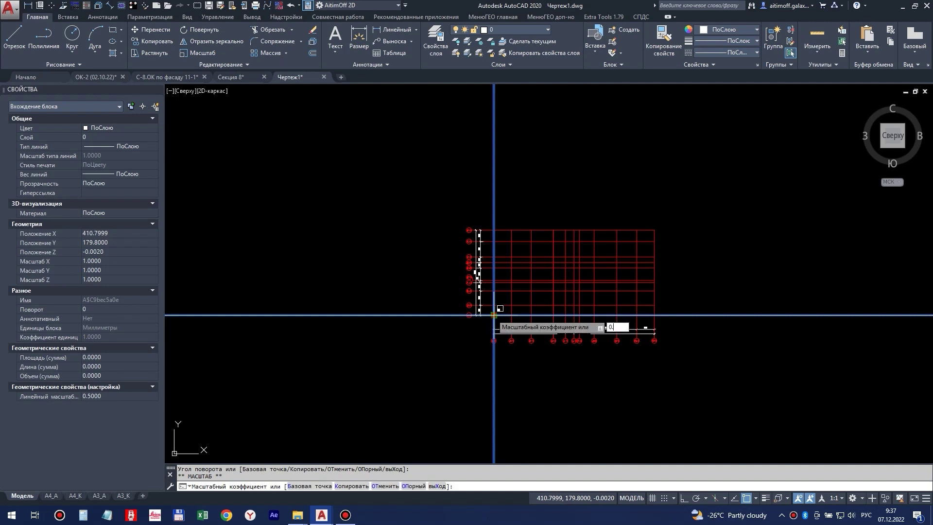
{"action": "type", "text": ".001"}
{"action": "key", "text": "Return"}
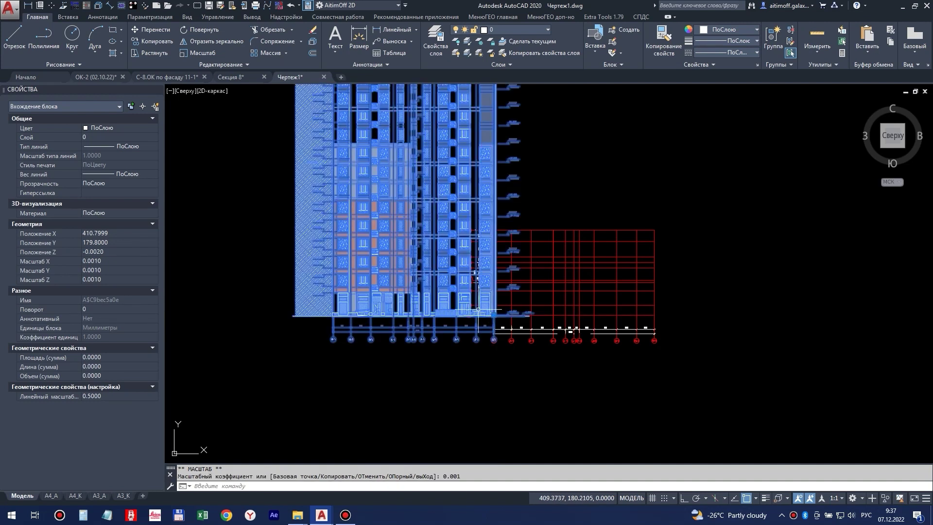
{"action": "key", "text": "Escape"}
Step: Erase the red section 8 axis grid beside the facade
{"action": "left_click", "coordinate": [639, 198]}
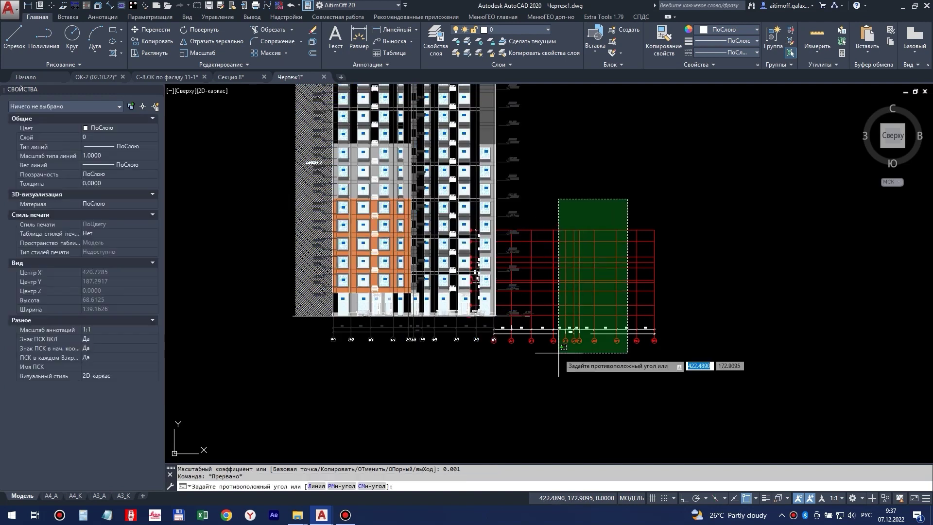
{"action": "left_click", "coordinate": [538, 343]}
{"action": "key", "text": "Delete"}
Step: Set the facade block's Y position to 0 and fit the relocated facade in view
{"action": "left_click", "coordinate": [534, 378]}
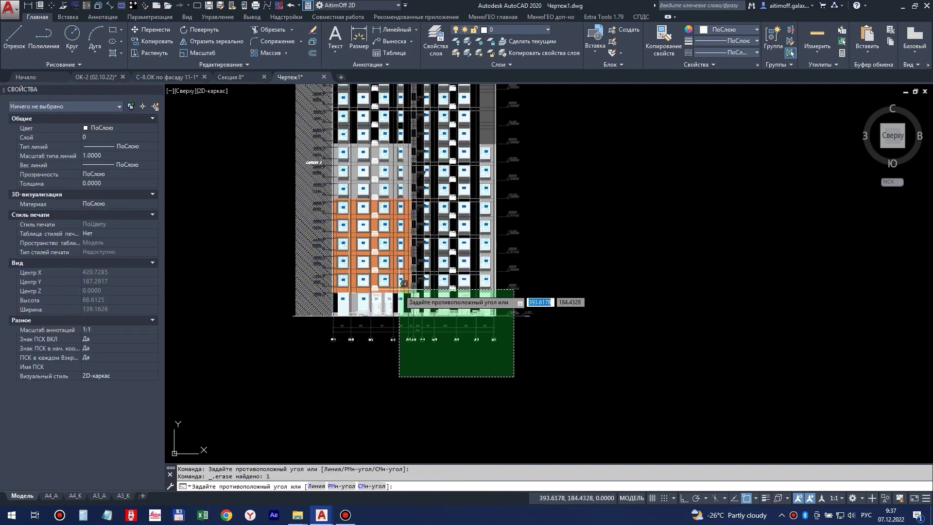
{"action": "left_click", "coordinate": [396, 291]}
{"action": "key", "text": "Escape"}
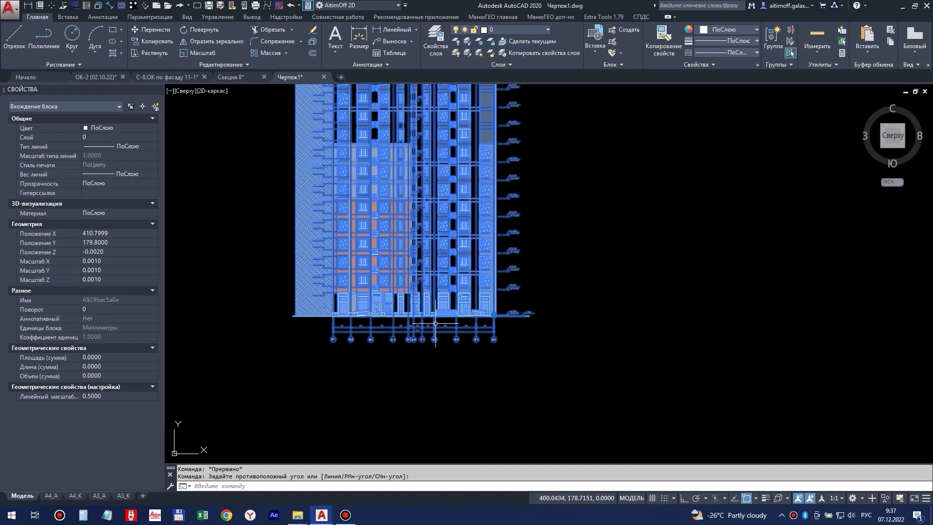
{"action": "left_click", "coordinate": [117, 243]}
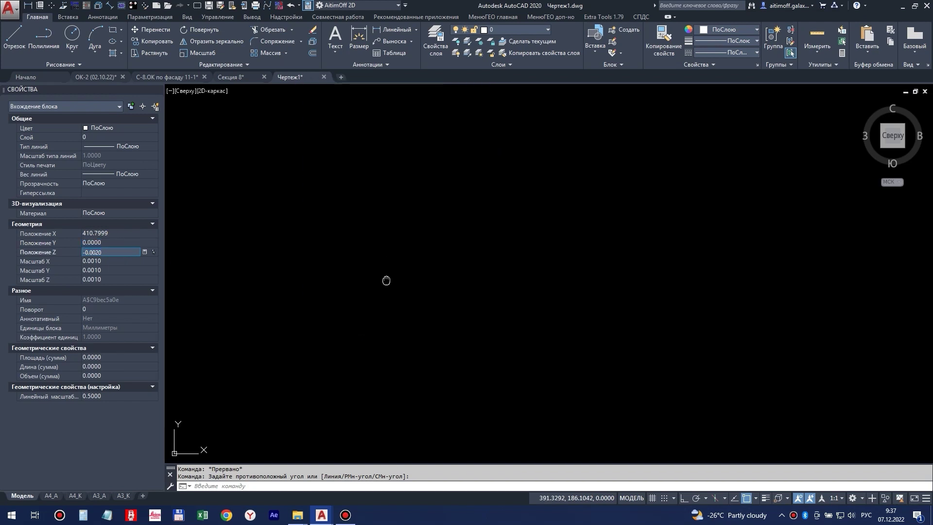
{"action": "middle_click", "coordinate": [408, 293]}
{"action": "middle_click", "coordinate": [408, 292]}
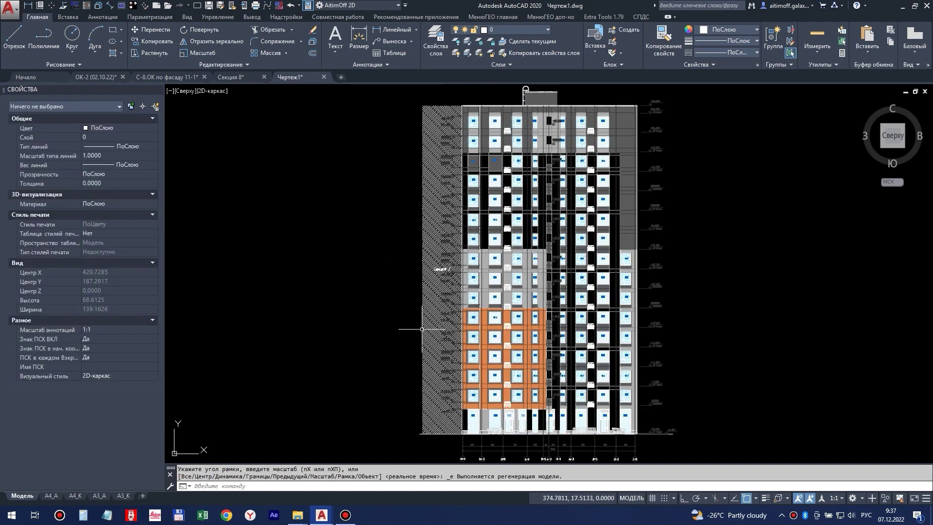
{"action": "scroll", "coordinate": [437, 321], "scroll_direction": "down", "scroll_amount": 2}
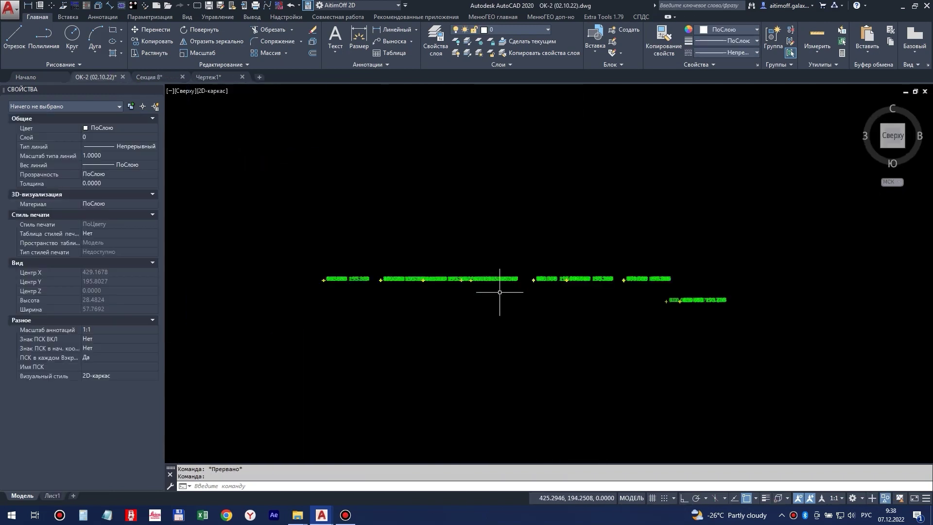
Step: Start extracting object coordinates by object with Extra Tools, using one of the surveyed point blocks as the type filter
{"action": "scroll", "coordinate": [500, 291], "scroll_direction": "down", "scroll_amount": 4}
{"action": "scroll", "coordinate": [500, 287], "scroll_direction": "up", "scroll_amount": 6}
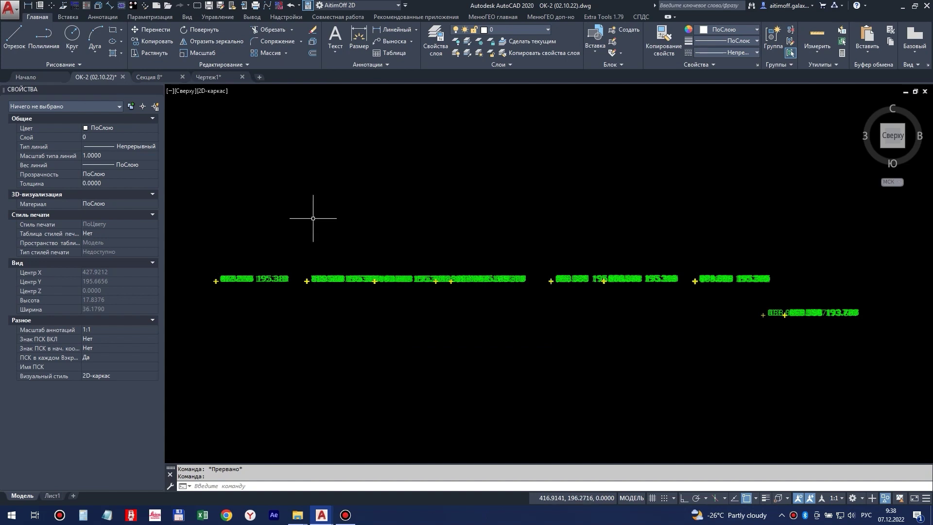
{"action": "left_click", "coordinate": [610, 16]}
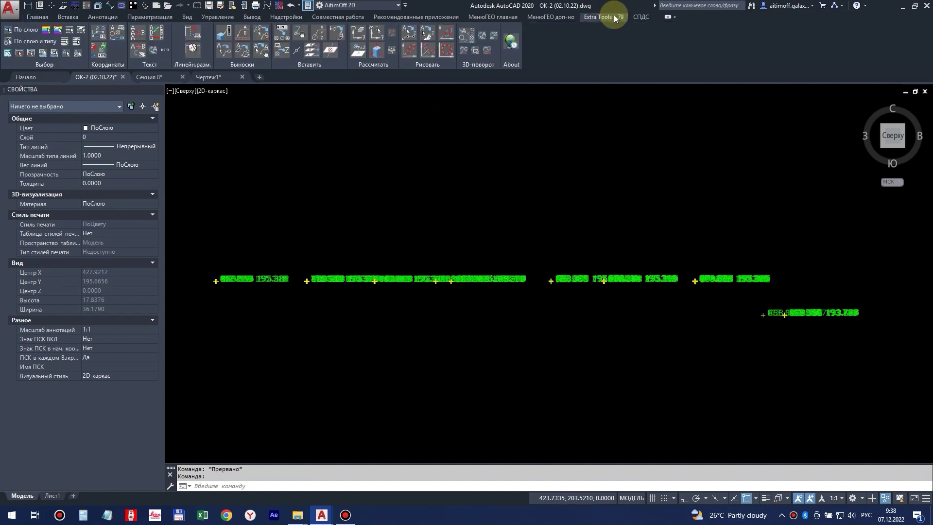
{"action": "left_click", "coordinate": [118, 37]}
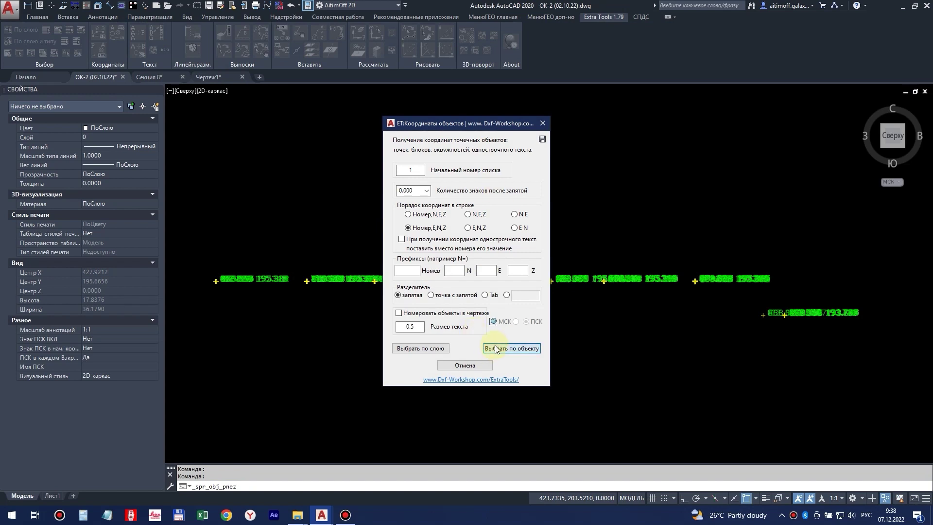
{"action": "left_click", "coordinate": [495, 348]}
{"action": "scroll", "coordinate": [209, 284], "scroll_direction": "up", "scroll_amount": 4}
{"action": "left_click", "coordinate": [239, 278]}
{"action": "left_click", "coordinate": [321, 316]}
Step: Select all the surveyed point blocks in the drawing as the source for the coordinate list
{"action": "scroll", "coordinate": [447, 287], "scroll_direction": "down", "scroll_amount": 4}
{"action": "left_click", "coordinate": [287, 227]}
{"action": "scroll", "coordinate": [284, 261], "scroll_direction": "down", "scroll_amount": 4}
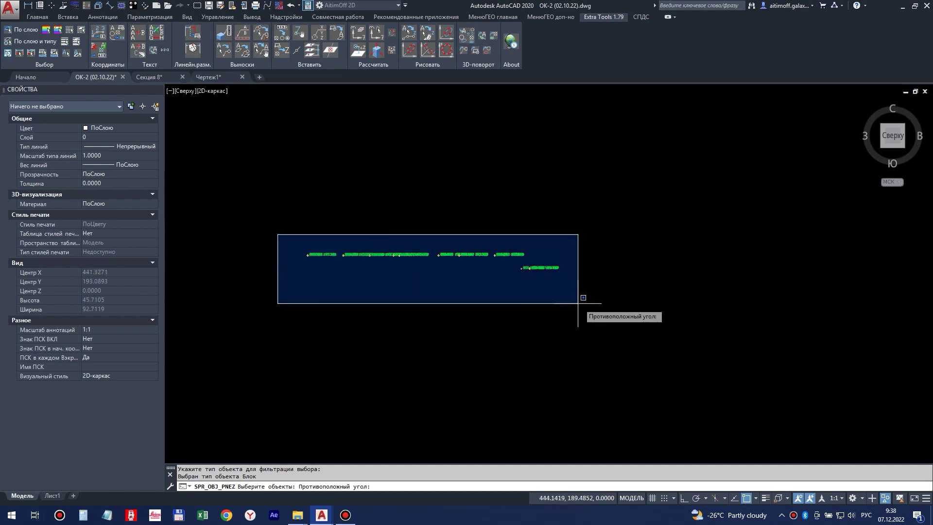
{"action": "left_click", "coordinate": [572, 303]}
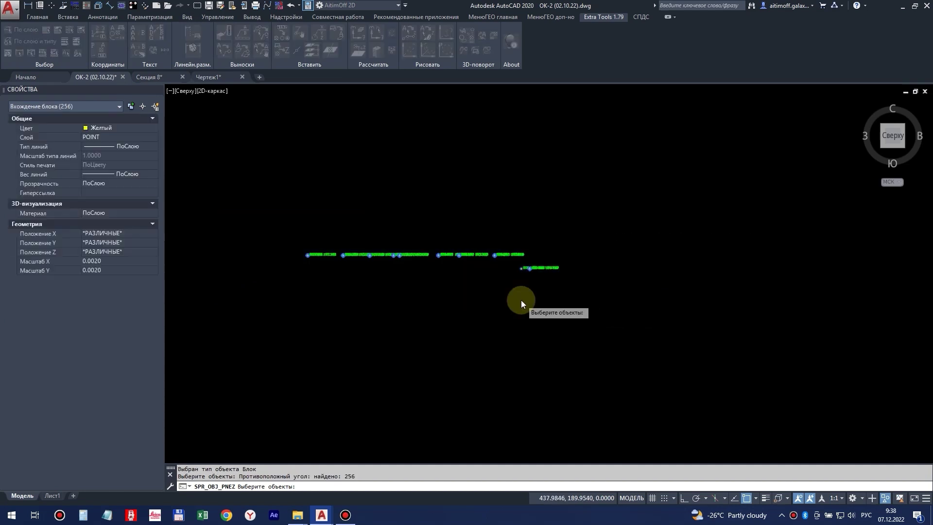
{"action": "key", "text": "Return"}
Step: Copy the entire extracted coordinate list and paste it into cell A1 of a blank Excel workbook
{"action": "left_click_drag", "start_coordinate": [645, 150], "coordinate": [626, 364]}
{"action": "left_click", "coordinate": [418, 344]}
{"action": "key", "text": "ctrl+a"}
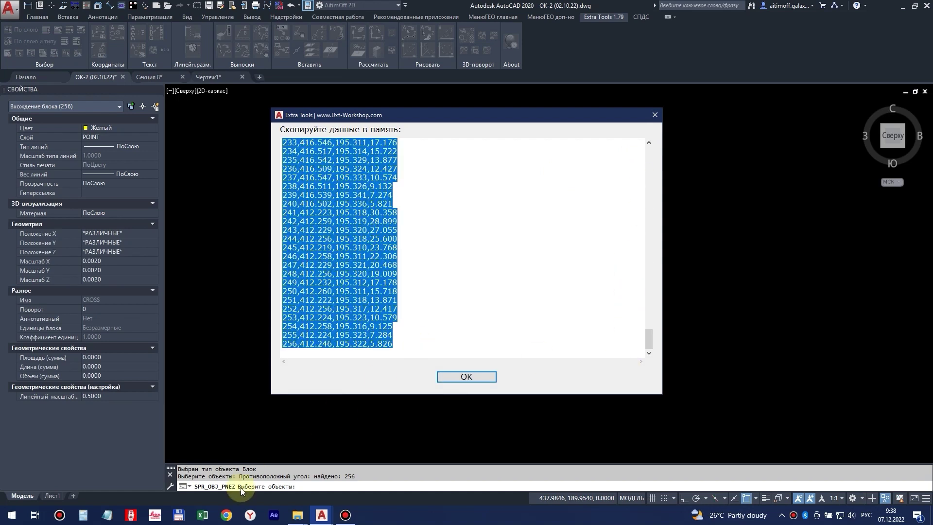
{"action": "left_click", "coordinate": [203, 515]}
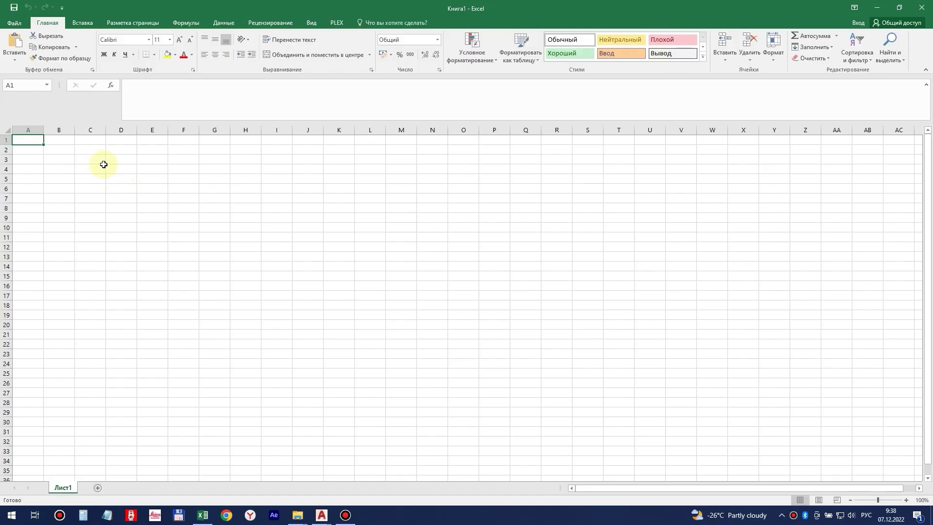
{"action": "key", "text": "ctrl+v"}
Step: Split the coordinate data in column A into separate columns, using the comma as the only delimiter
{"action": "left_click", "coordinate": [33, 130]}
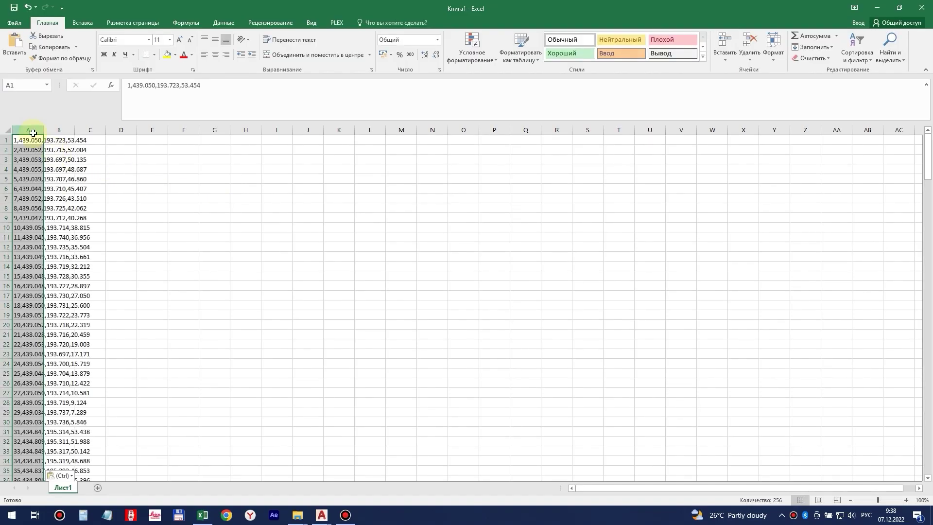
{"action": "left_click", "coordinate": [224, 23]}
{"action": "left_click", "coordinate": [473, 52]}
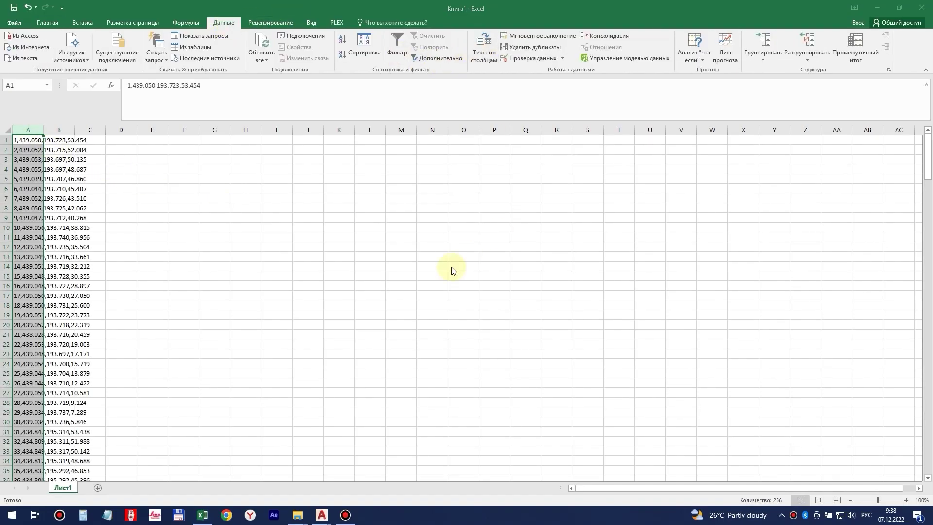
{"action": "left_click", "coordinate": [344, 392]}
{"action": "left_click", "coordinate": [169, 268]}
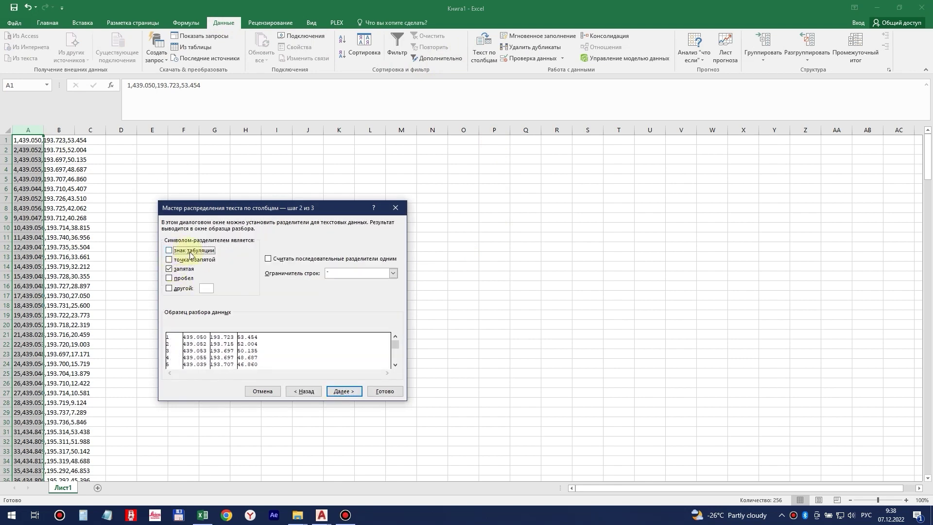
{"action": "left_click", "coordinate": [350, 391]}
{"action": "left_click", "coordinate": [385, 392]}
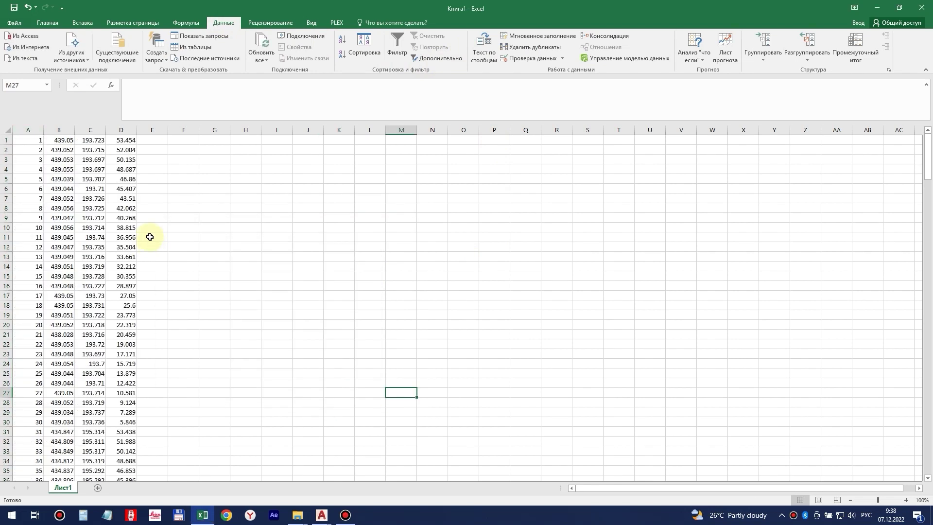
Step: Enter the formula =B1&","&D1 in cell E1 to join the easting and elevation with a comma
{"action": "left_click", "coordinate": [155, 141]}
{"action": "type", "text": "="}
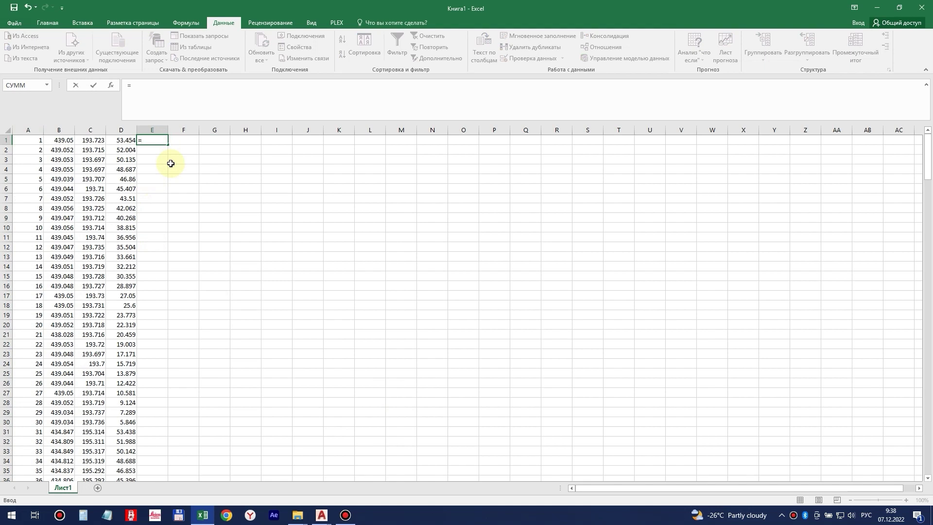
{"action": "key", "text": "Left"}
{"action": "key", "text": "Left"}
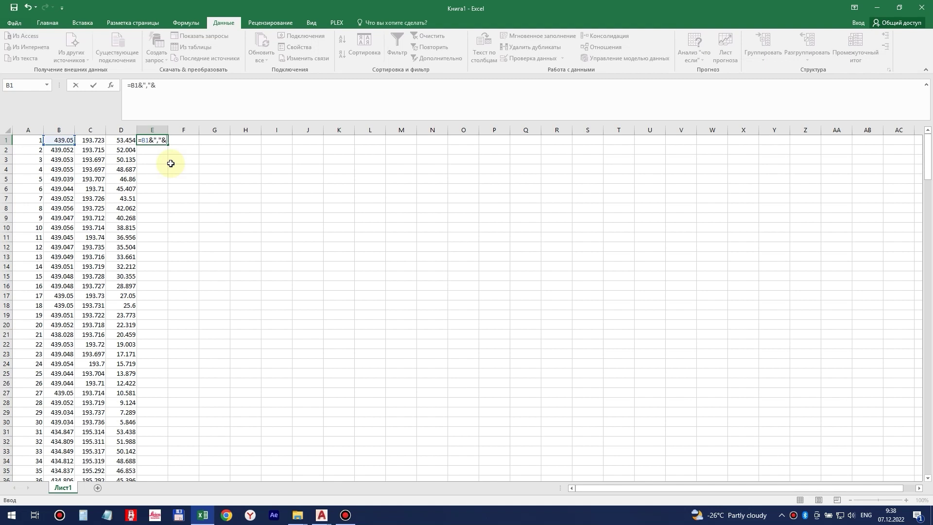
{"action": "key", "text": "Left"}
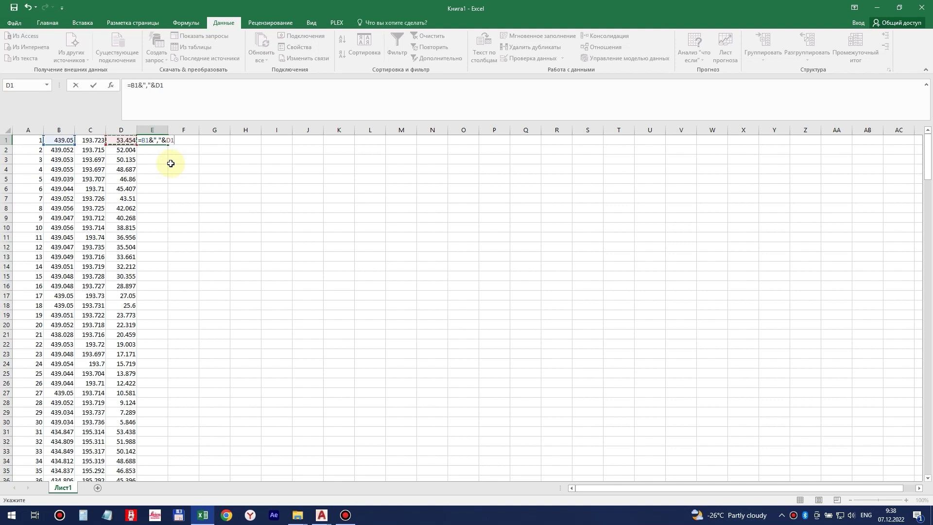
{"action": "key", "text": "Return"}
Step: Fill the E1 formula down column E for every point and copy the resulting coordinate pairs
{"action": "left_click", "coordinate": [151, 141]}
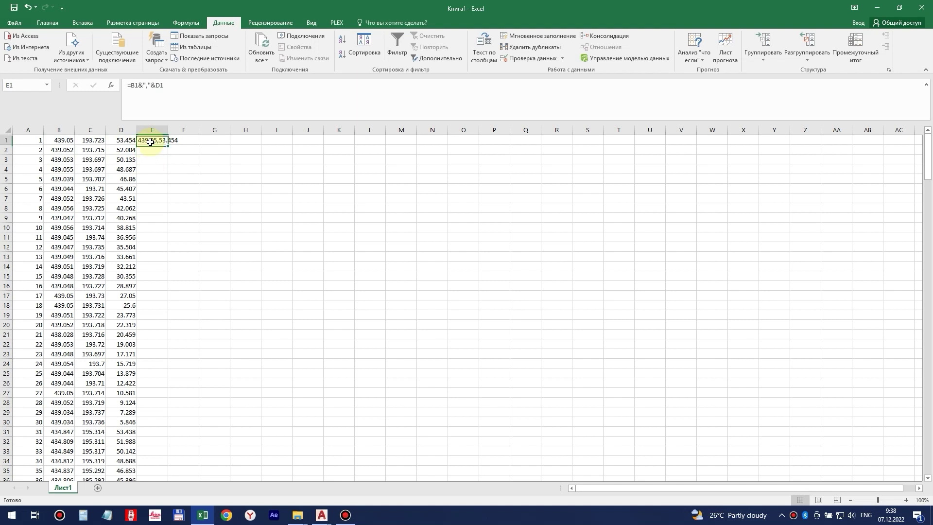
{"action": "double_click", "coordinate": [167, 143]}
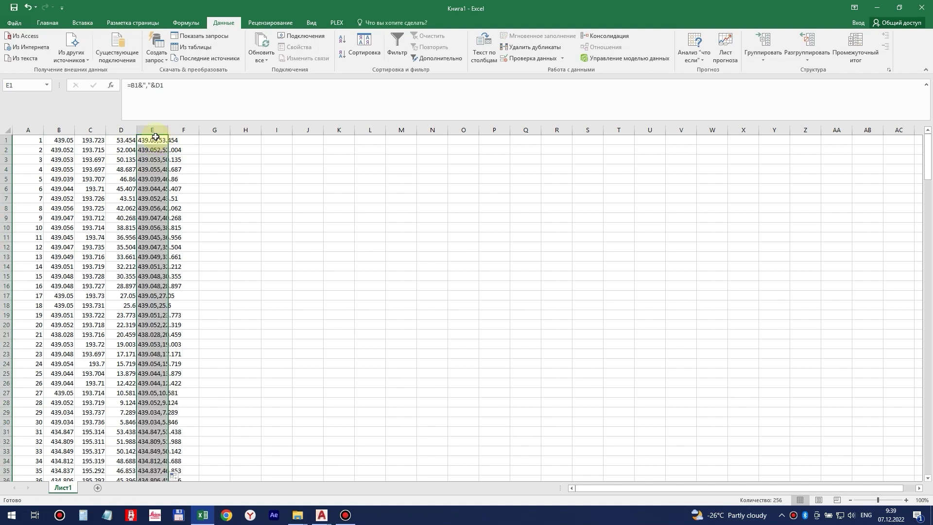
{"action": "key", "text": "ctrl+c"}
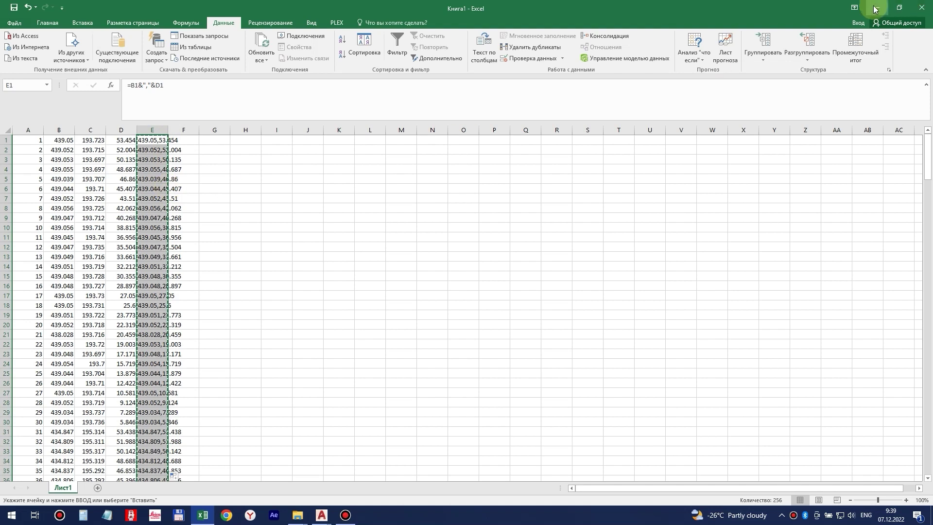
Step: Switch back to AutoCAD, close the extracted coordinate list and go to the Чертеж1 drawing
{"action": "left_click", "coordinate": [875, 8]}
{"action": "left_click", "coordinate": [655, 115]}
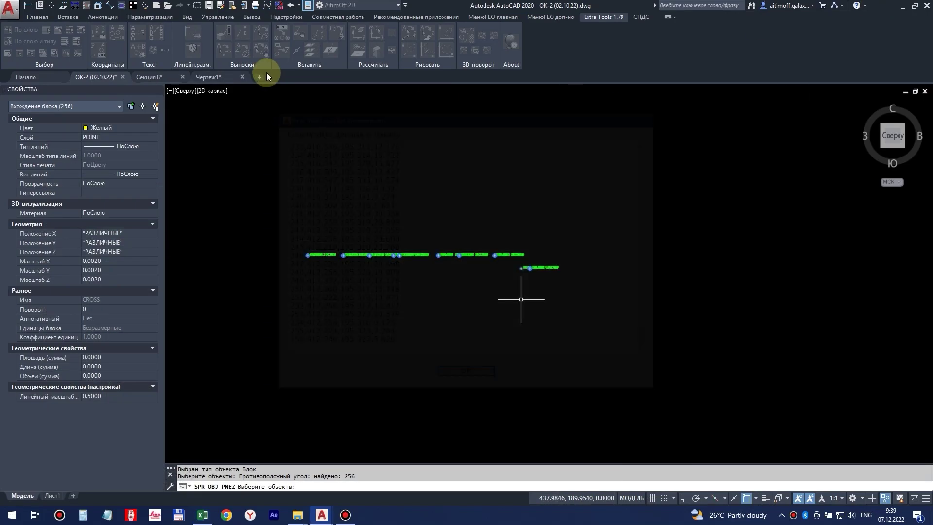
{"action": "left_click", "coordinate": [214, 77]}
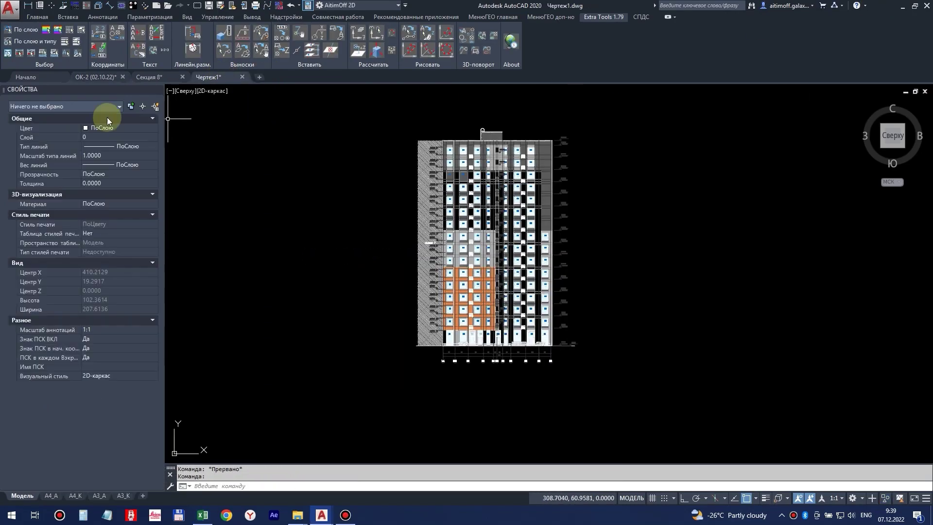
Step: Create a layer named Точки and set its colour to magenta (фиолетовый)
{"action": "left_click", "coordinate": [37, 16]}
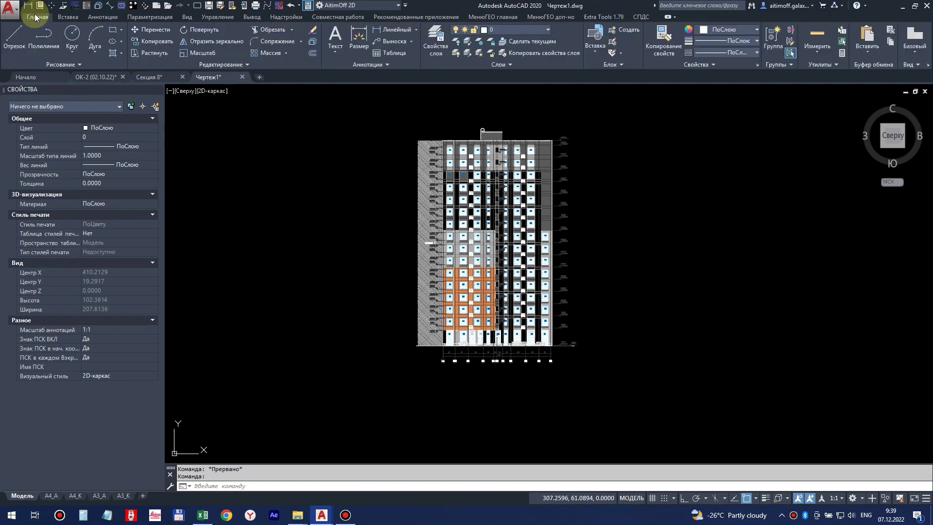
{"action": "left_click", "coordinate": [443, 40]}
{"action": "key", "text": "alt+n"}
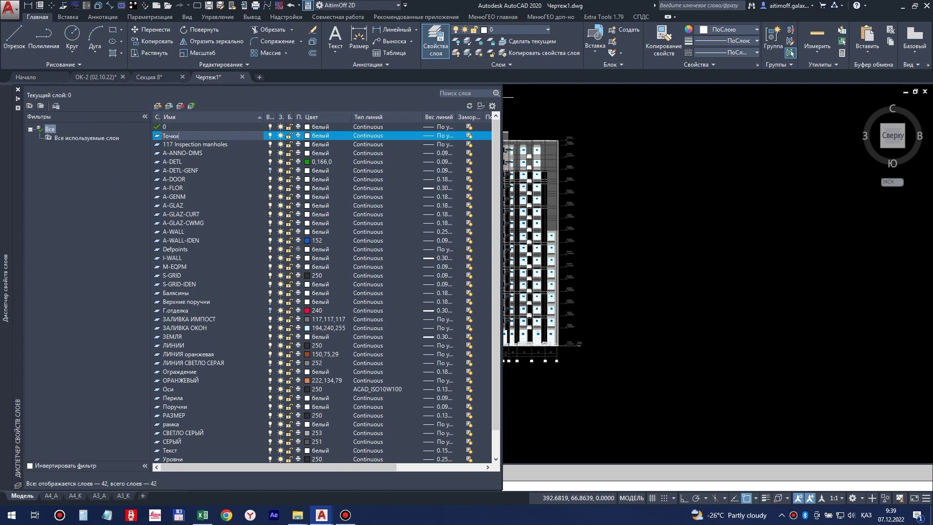
{"action": "key", "text": "Return"}
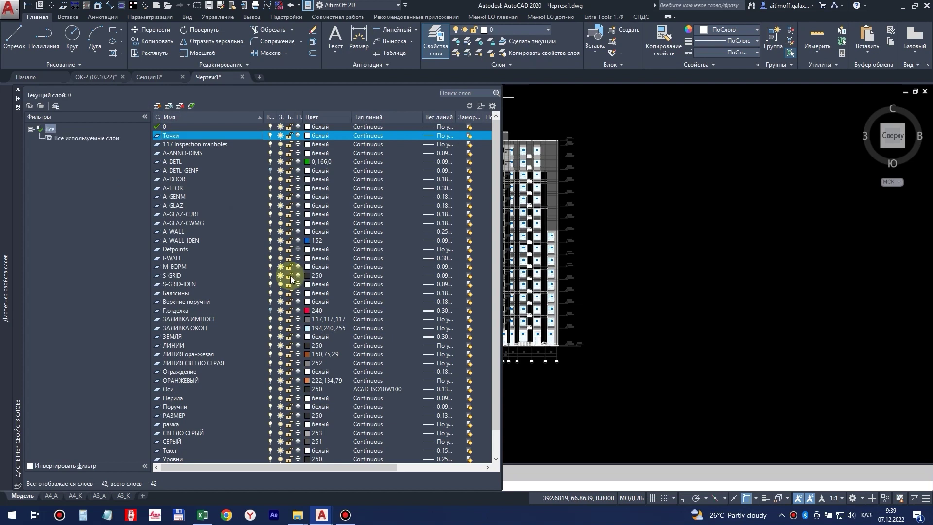
{"action": "left_click", "coordinate": [306, 136]}
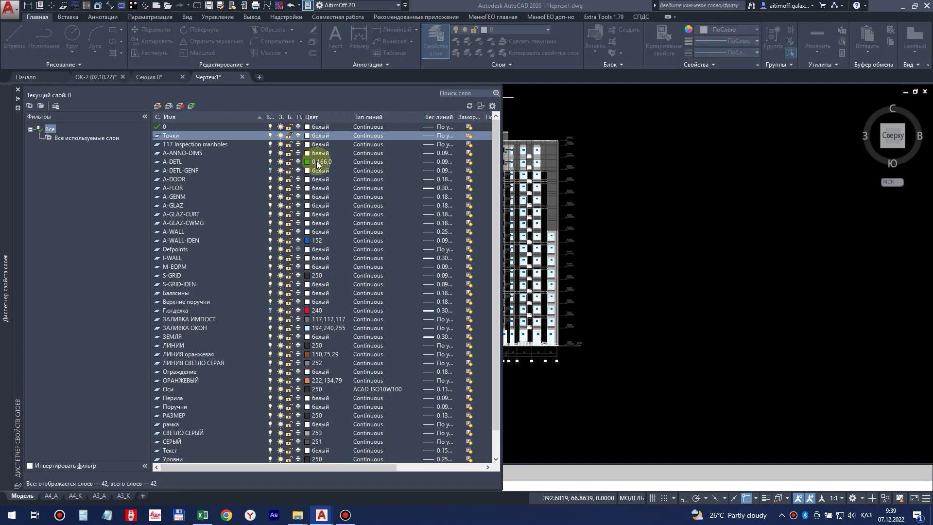
{"action": "left_click", "coordinate": [421, 279]}
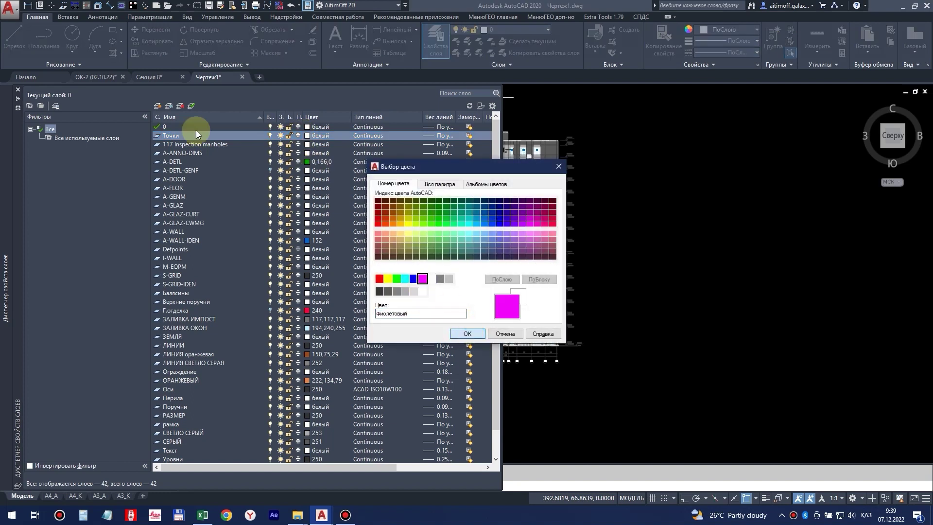
{"action": "left_click", "coordinate": [467, 333]}
Step: Add another layer named Точик горизонтальный, based on the Точки layer
{"action": "left_click", "coordinate": [158, 109]}
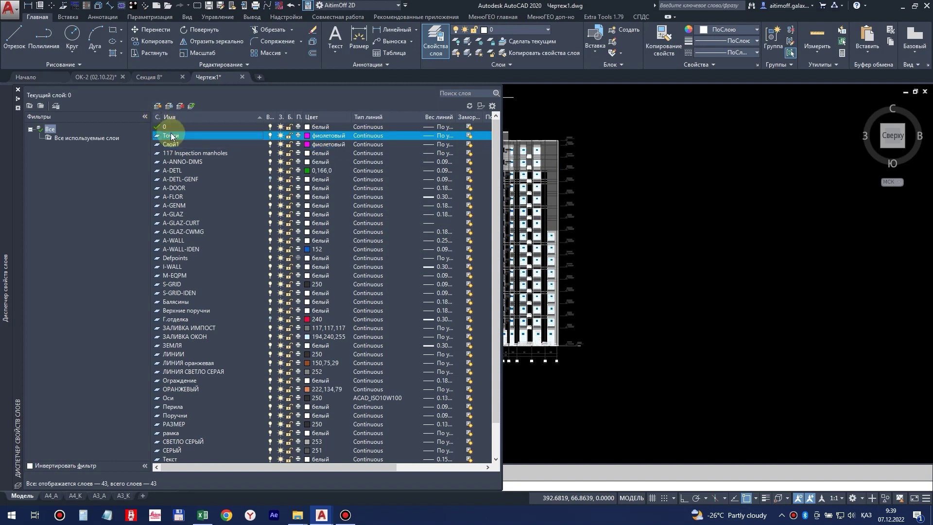
{"action": "type", "text": "Точик горизонтальный"}
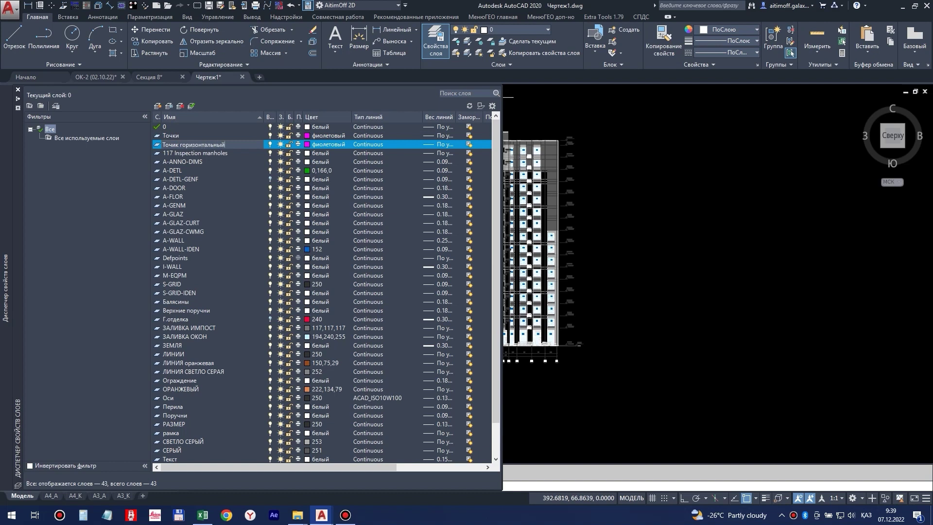
{"action": "key", "text": "Return"}
Step: Rename the Точки layer as Точки вертикальный and make it the current layer
{"action": "left_click", "coordinate": [190, 136]}
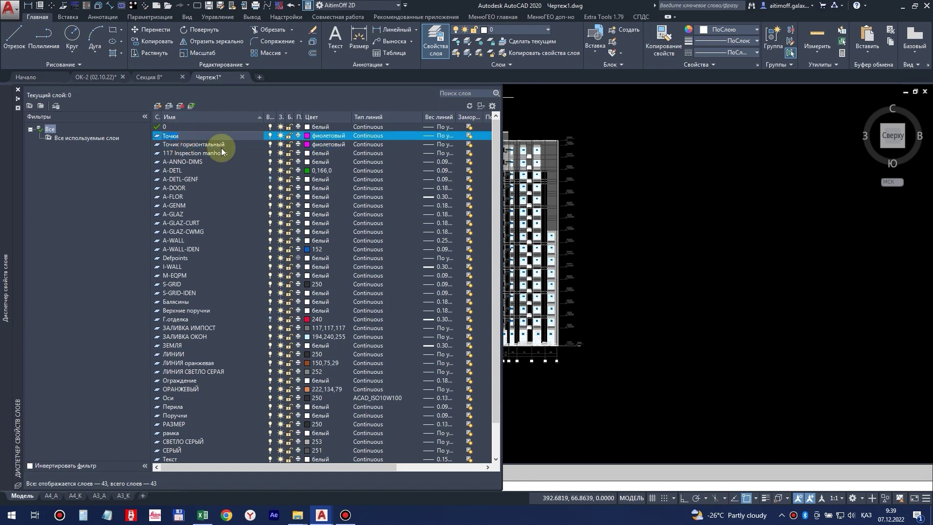
{"action": "type", "text": "вертикальный"}
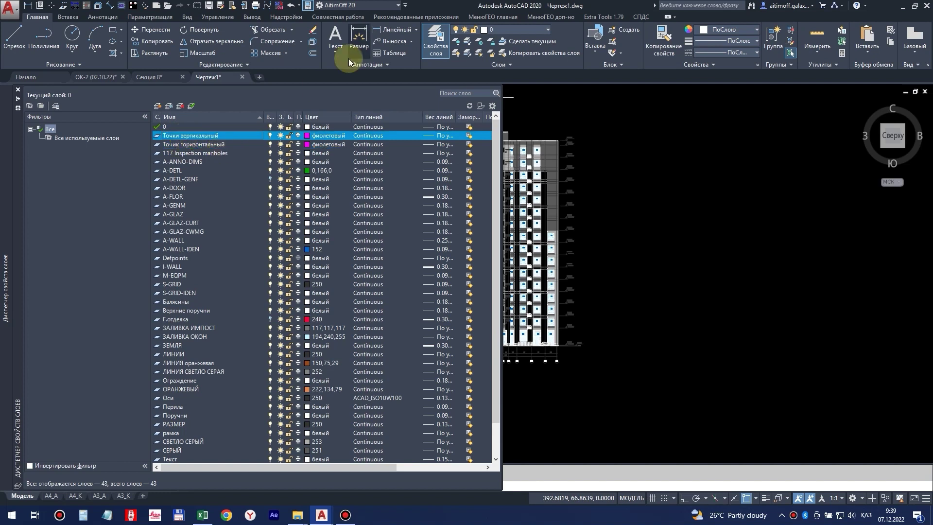
{"action": "key", "text": "Return"}
{"action": "double_click", "coordinate": [194, 136]}
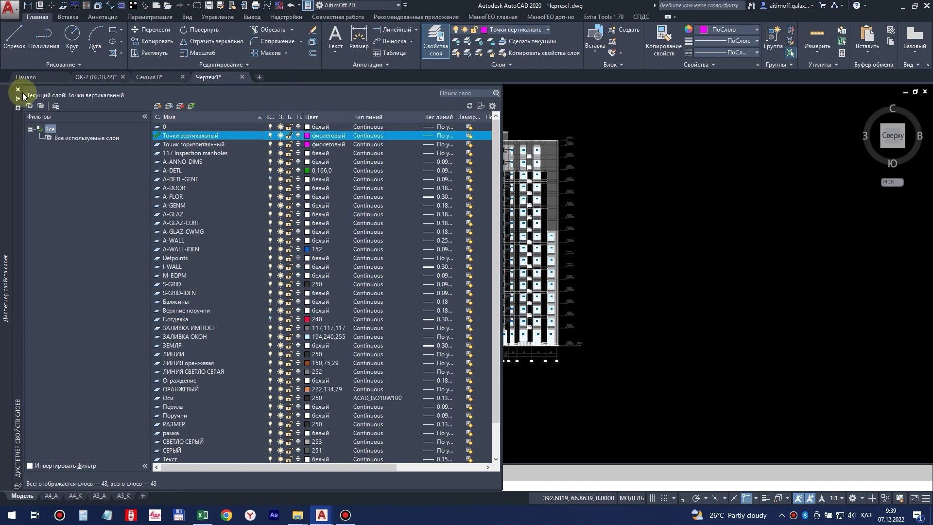
{"action": "left_click", "coordinate": [19, 90]}
Step: Set the colour of the Точки вертикальный layer to green (зеленый)
{"action": "left_click", "coordinate": [443, 38]}
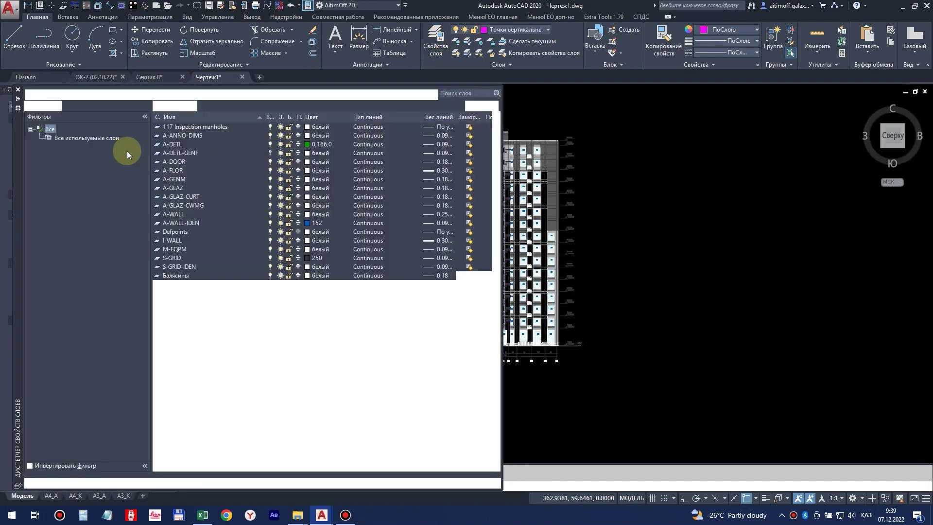
{"action": "left_click", "coordinate": [317, 450]}
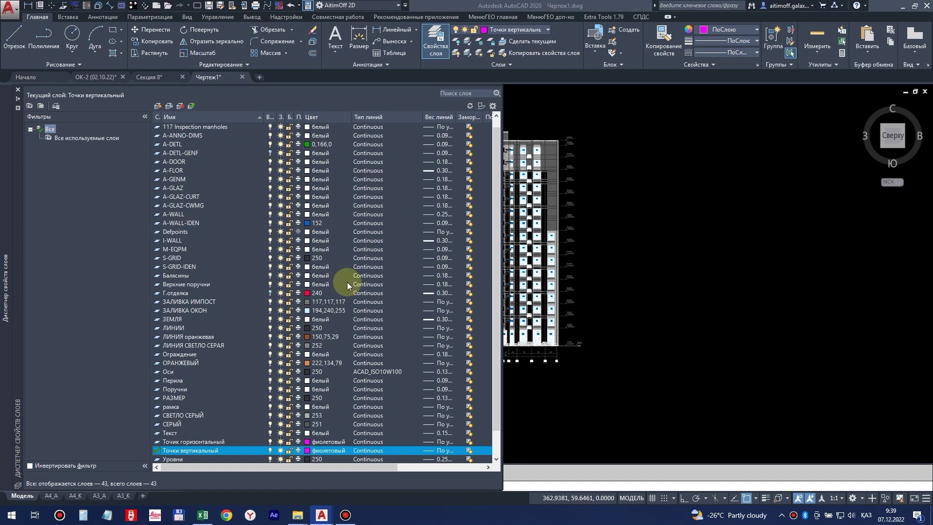
{"action": "left_click", "coordinate": [396, 278]}
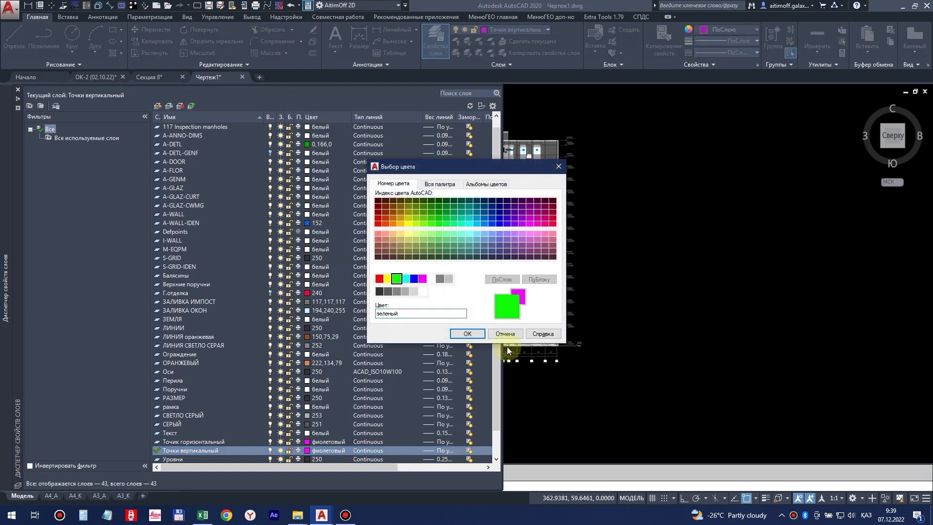
{"action": "left_click", "coordinate": [467, 333]}
{"action": "left_click", "coordinate": [18, 89]}
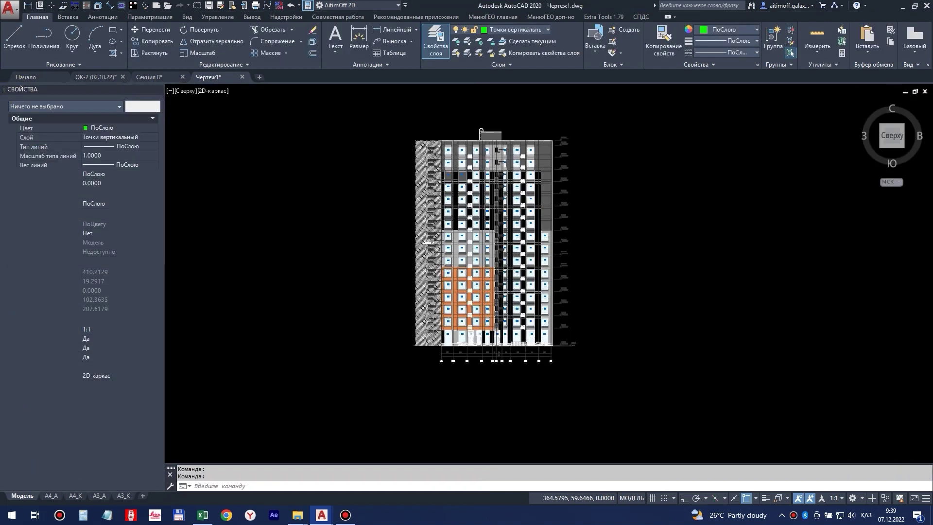
Step: Plot the copied coordinate pairs as point objects on the Точки вертикальный layer with the Point command
{"action": "scroll", "coordinate": [486, 279], "scroll_direction": "up", "scroll_amount": 4}
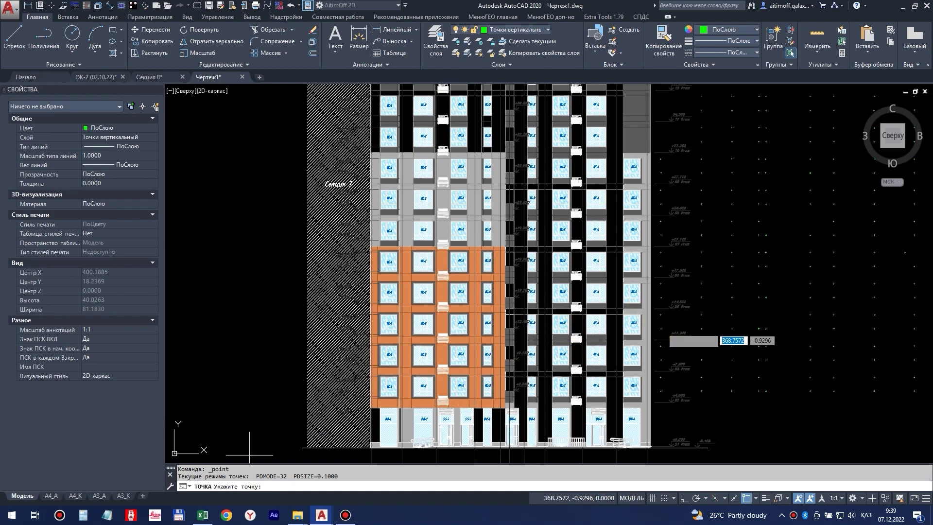
{"action": "key", "text": "Escape"}
{"action": "mouse_move", "coordinate": [631, 325]}
{"action": "middle_mouse_down"}
{"action": "mouse_move", "coordinate": [529, 299]}
{"action": "mouse_move", "coordinate": [491, 311]}
{"action": "mouse_move", "coordinate": [480, 333]}
{"action": "middle_mouse_up"}
{"action": "scroll", "coordinate": [529, 298], "scroll_direction": "down", "scroll_amount": 2}
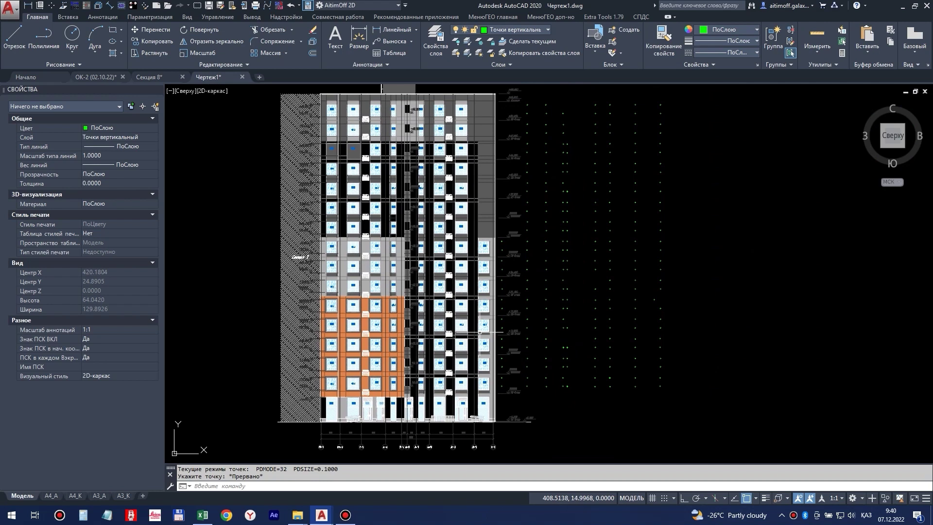
Step: Select all the plotted points with Select Similar and mirror them about the vertical line through axis 1/8, deleting the source objects
{"action": "left_click", "coordinate": [590, 384]}
{"action": "left_click", "coordinate": [558, 374]}
{"action": "type", "text": "ВВ"}
{"action": "key", "text": "Return"}
{"action": "scroll", "coordinate": [491, 435], "scroll_direction": "up", "scroll_amount": 5}
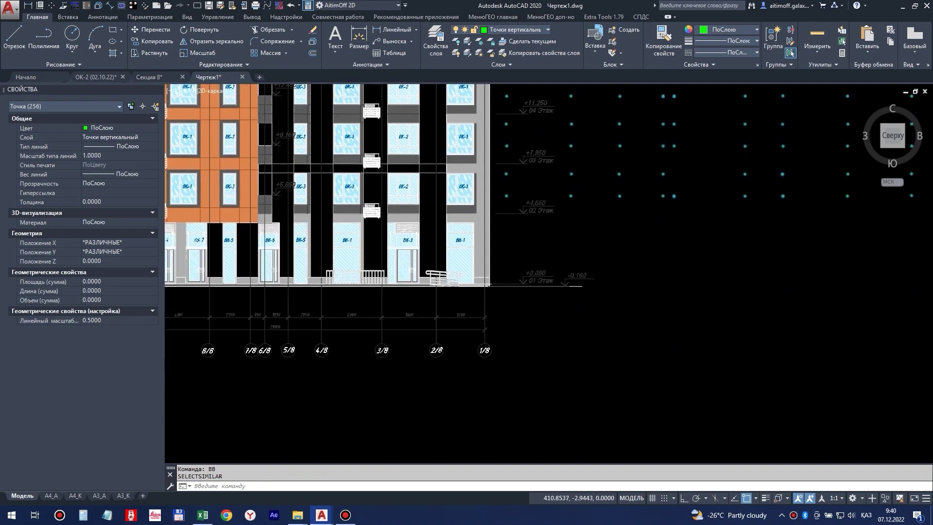
{"action": "scroll", "coordinate": [486, 331], "scroll_direction": "down", "scroll_amount": 2}
{"action": "scroll", "coordinate": [484, 346], "scroll_direction": "up", "scroll_amount": 2}
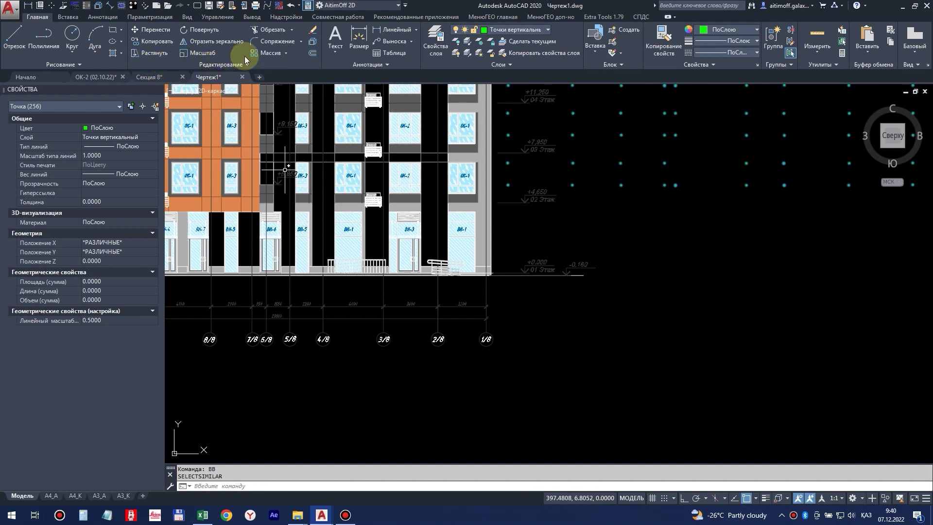
{"action": "left_click", "coordinate": [202, 43]}
{"action": "left_click", "coordinate": [486, 290]}
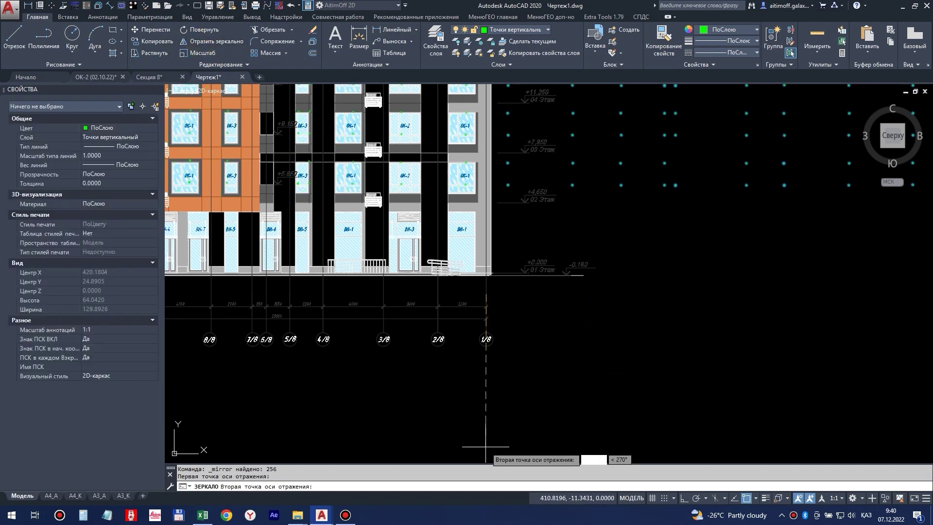
{"action": "key", "text": "F8"}
{"action": "middle_click_drag", "start_coordinate": [489, 418], "coordinate": [494, 302]}
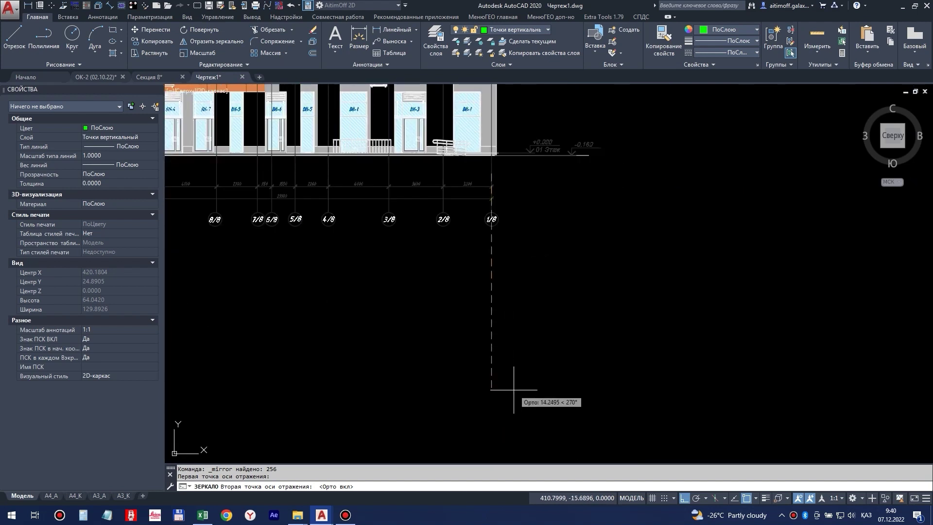
{"action": "scroll", "coordinate": [513, 388], "scroll_direction": "down", "scroll_amount": 3}
{"action": "left_click", "coordinate": [514, 403]}
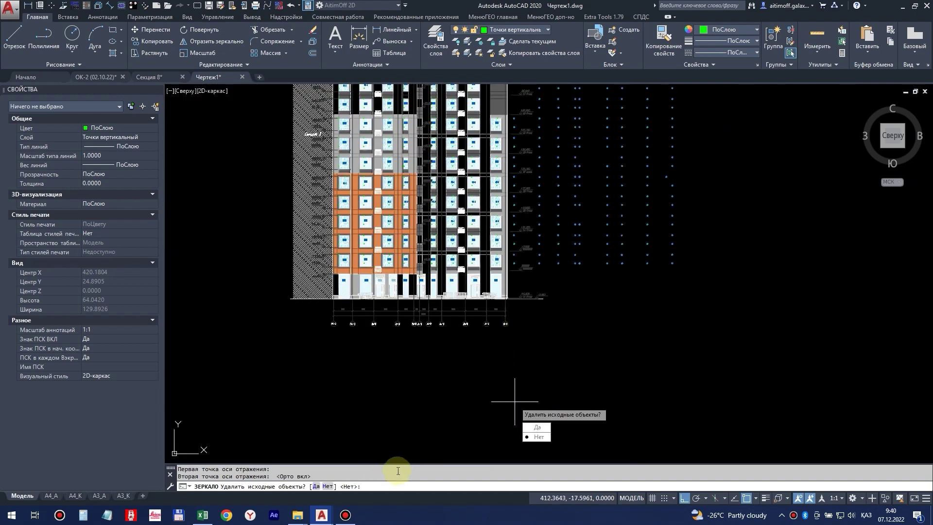
{"action": "left_click", "coordinate": [315, 486]}
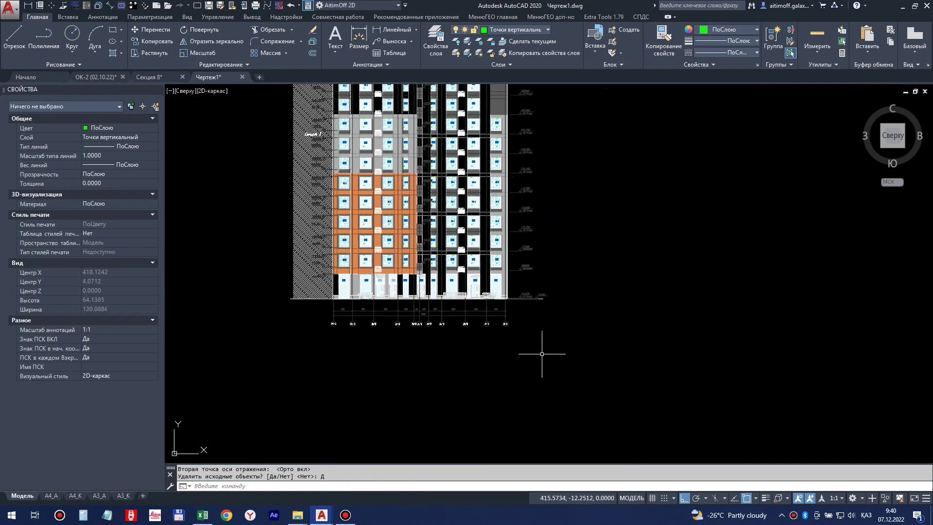
Step: Examine how the mirrored points sit on the window frames across the floors of the facade
{"action": "scroll", "coordinate": [481, 277], "scroll_direction": "up", "scroll_amount": 12}
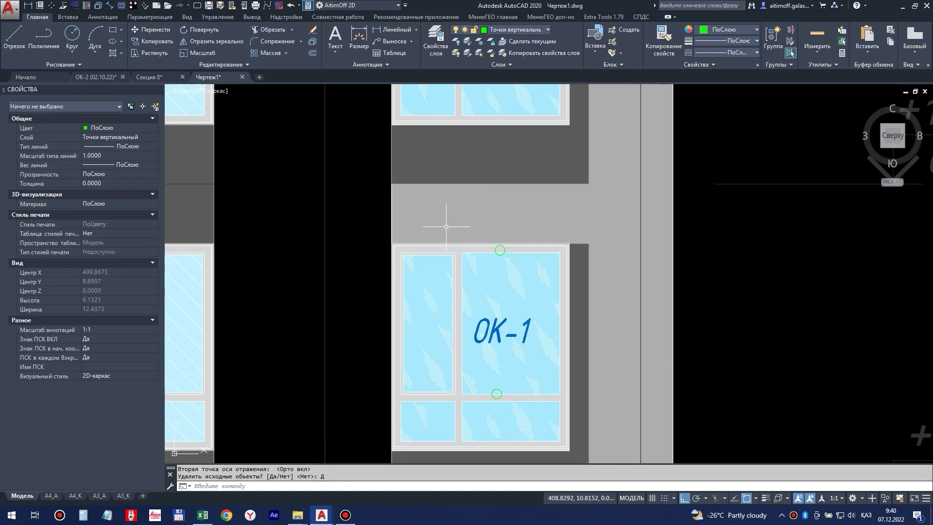
{"action": "key", "text": "Escape"}
{"action": "left_click", "coordinate": [363, 233]}
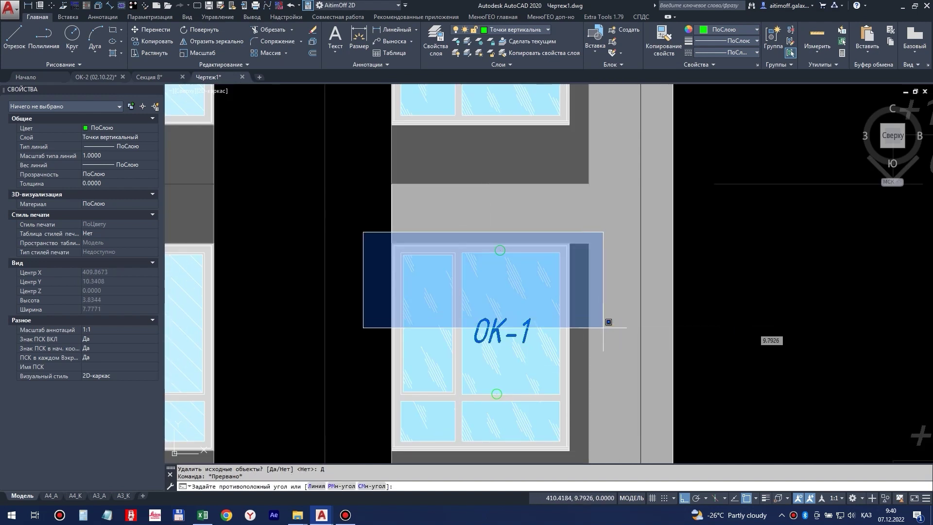
{"action": "left_click", "coordinate": [616, 329]}
{"action": "scroll", "coordinate": [620, 332], "scroll_direction": "down", "scroll_amount": 4}
{"action": "key", "text": "Escape"}
{"action": "scroll", "coordinate": [620, 332], "scroll_direction": "down", "scroll_amount": 5}
{"action": "scroll", "coordinate": [496, 223], "scroll_direction": "up", "scroll_amount": 10}
{"action": "middle_click_drag", "start_coordinate": [473, 193], "coordinate": [460, 368]}
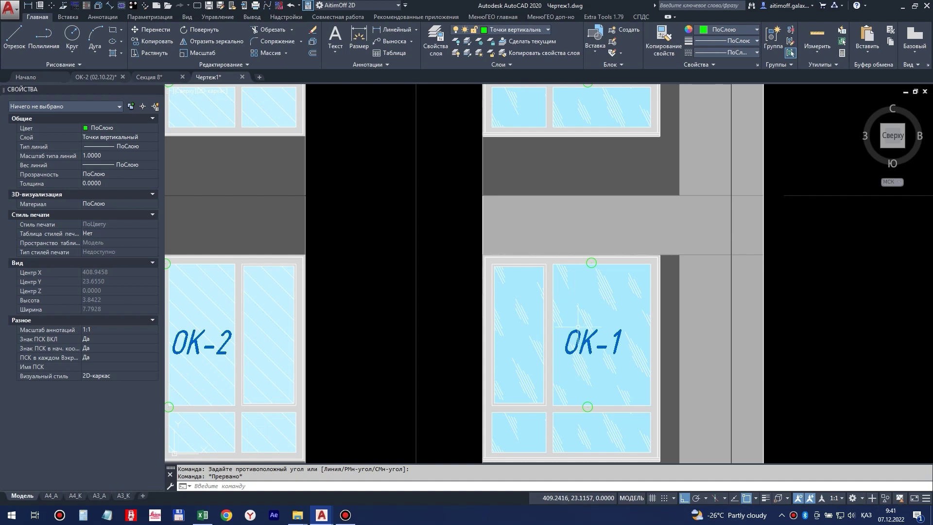
{"action": "middle_click_drag", "start_coordinate": [577, 326], "coordinate": [557, 183]}
{"action": "middle_click_drag", "start_coordinate": [538, 221], "coordinate": [526, 341]}
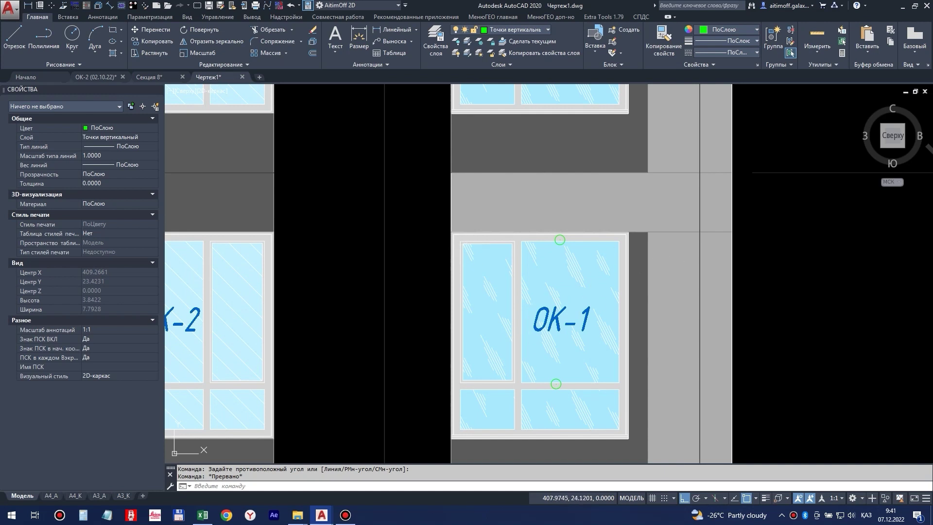
{"action": "left_click", "coordinate": [420, 204]}
{"action": "scroll", "coordinate": [617, 272], "scroll_direction": "down", "scroll_amount": 8}
{"action": "key", "text": "Escape"}
{"action": "middle_click_drag", "start_coordinate": [605, 260], "coordinate": [612, 312]}
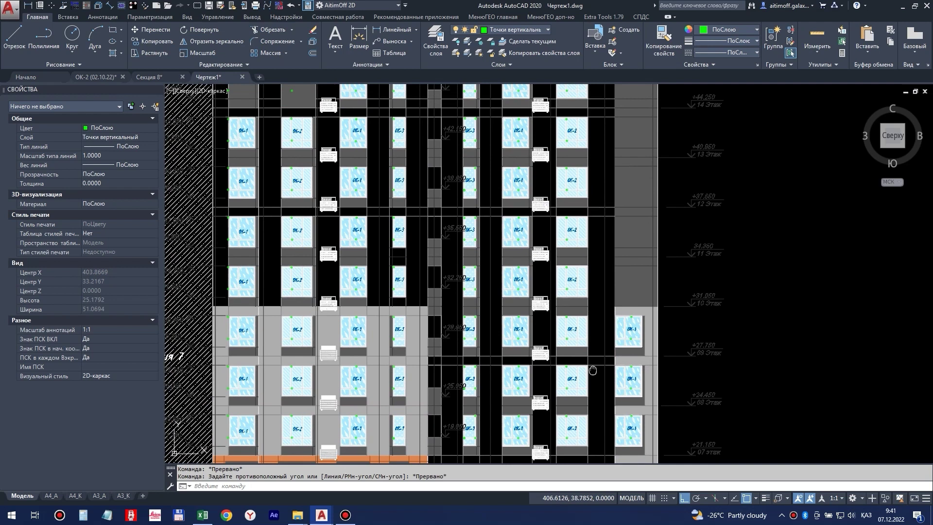
{"action": "middle_click_drag", "start_coordinate": [590, 190], "coordinate": [589, 364]}
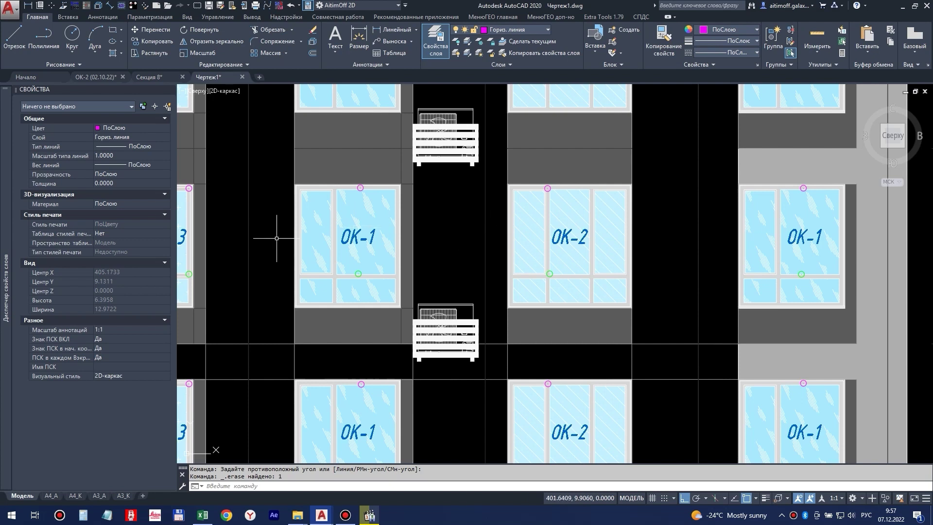
Step: Draw a horizontal construction line on the Гориз. линия layer at the top level of the lowest OK-1 window row
{"action": "mouse_move", "coordinate": [2, 233]}
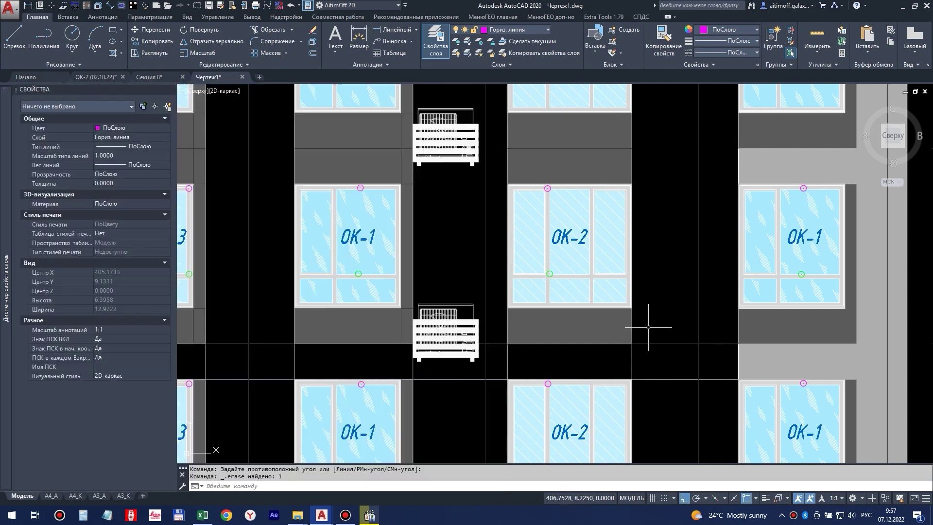
{"action": "middle_click_drag", "start_coordinate": [555, 334], "coordinate": [819, 329]}
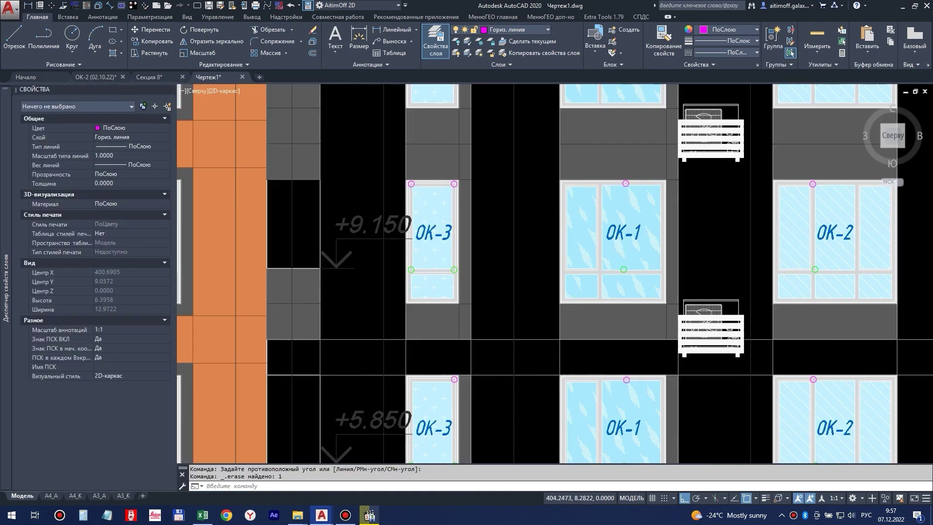
{"action": "scroll", "coordinate": [820, 330], "scroll_direction": "down", "scroll_amount": 4}
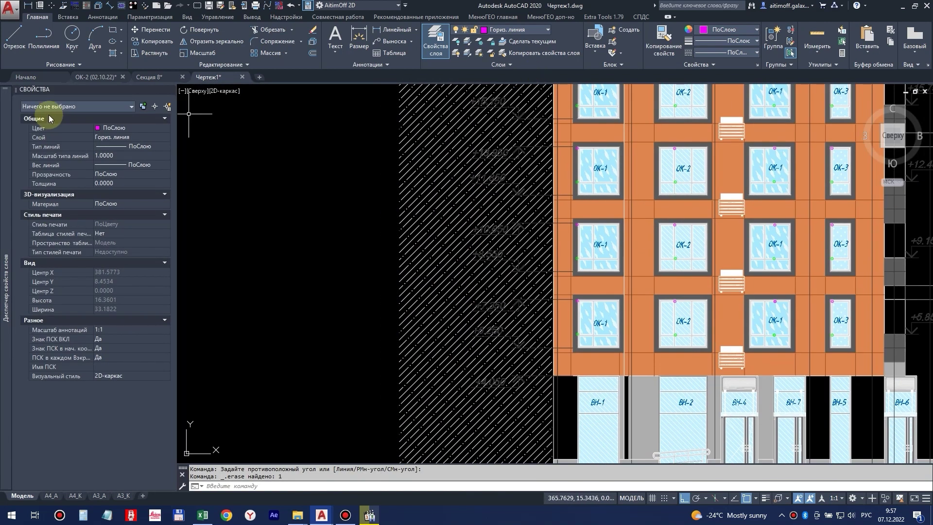
{"action": "left_click", "coordinate": [73, 64]}
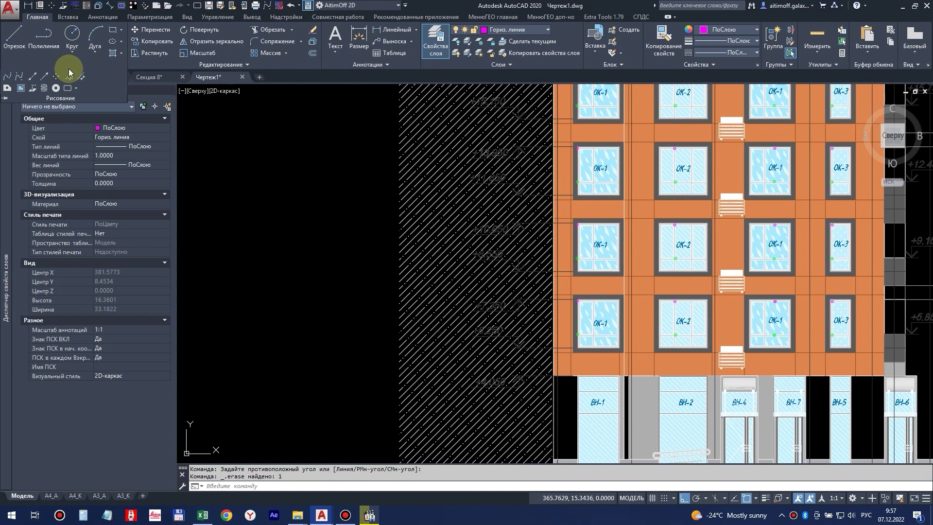
{"action": "left_click", "coordinate": [31, 77]}
{"action": "scroll", "coordinate": [552, 302], "scroll_direction": "up", "scroll_amount": 8}
{"action": "left_click", "coordinate": [433, 308]}
{"action": "scroll", "coordinate": [662, 298], "scroll_direction": "down", "scroll_amount": 8}
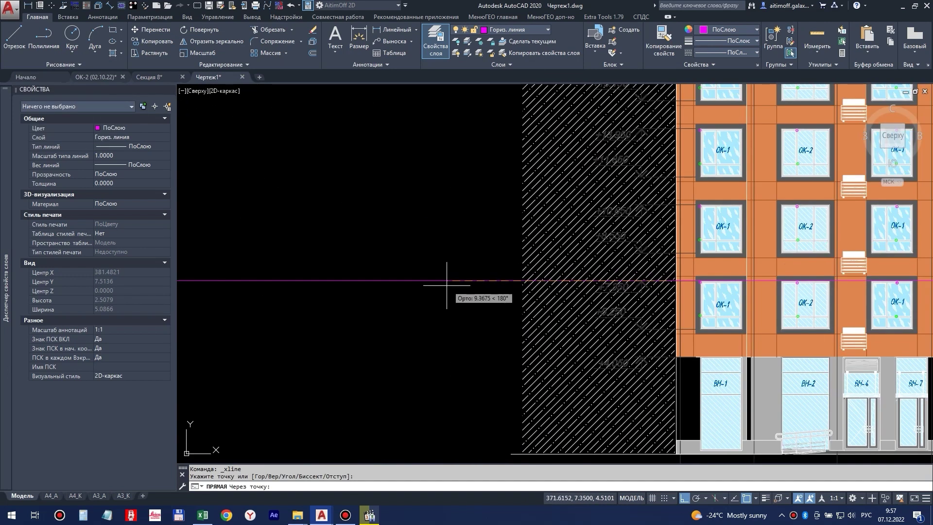
{"action": "key", "text": "Escape"}
Step: Move the horizontal construction line straight down by 0.09
{"action": "left_click", "coordinate": [364, 244]}
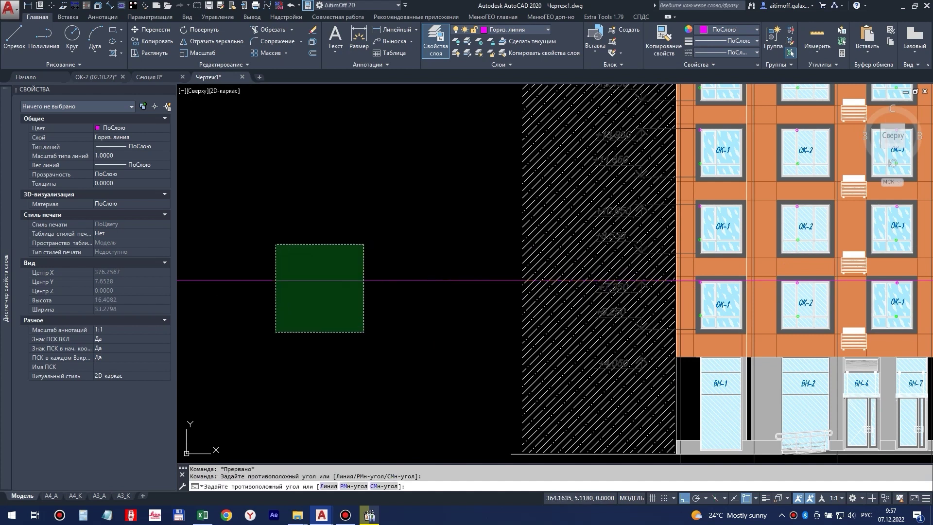
{"action": "left_click", "coordinate": [276, 332]}
{"action": "type", "text": "п"}
{"action": "key", "text": "Return"}
{"action": "left_click", "coordinate": [386, 326]}
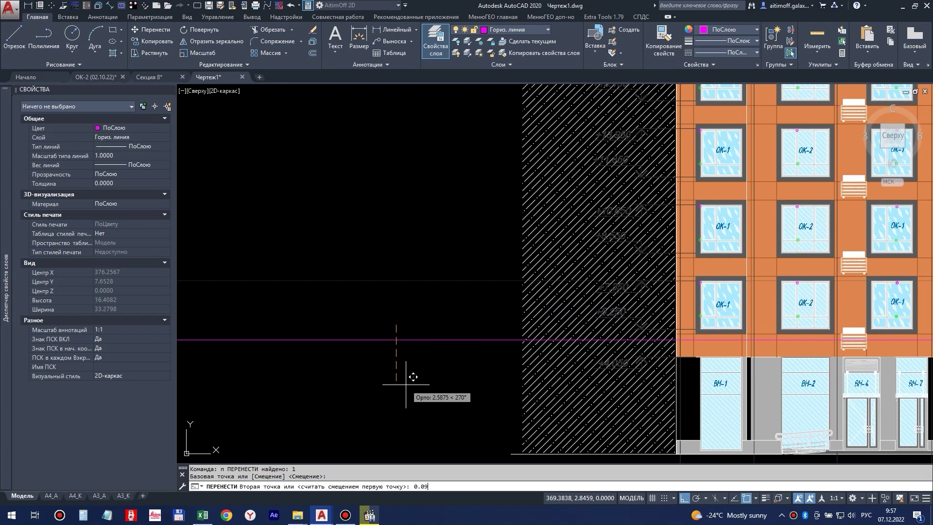
{"action": "key", "text": "Return"}
Step: Copy the horizontal construction line upward as an array of 15 elements at a spacing of 3.3
{"action": "left_click", "coordinate": [444, 313]}
{"action": "left_click", "coordinate": [398, 256]}
{"action": "type", "text": "co"}
{"action": "key", "text": "Return"}
{"action": "left_click", "coordinate": [413, 381]}
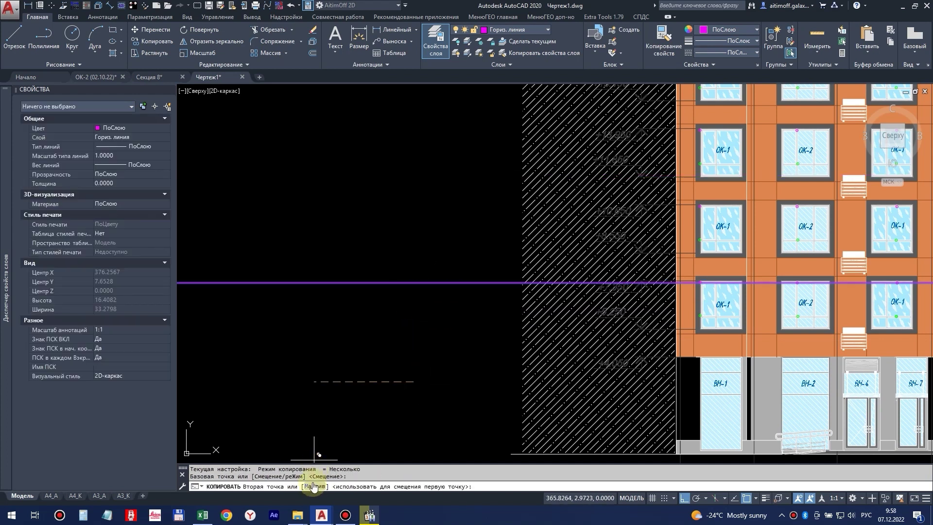
{"action": "left_click", "coordinate": [315, 486]}
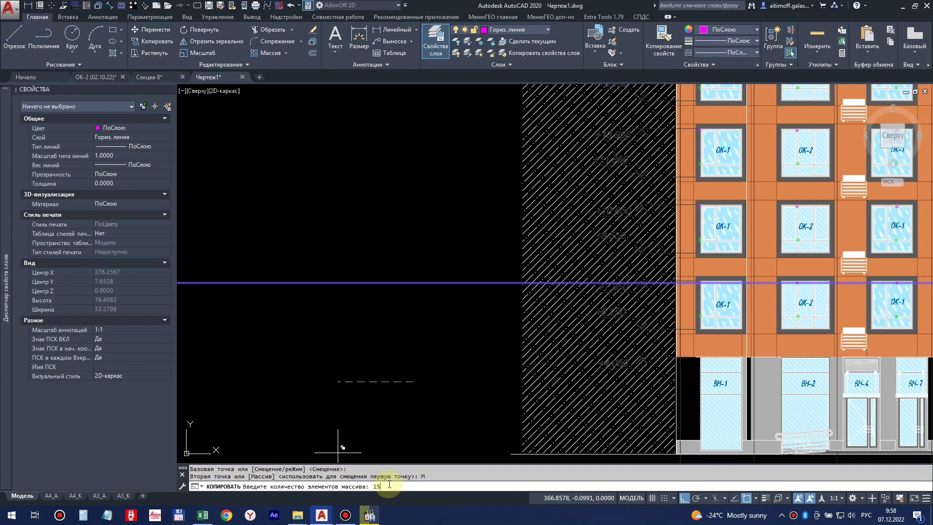
{"action": "type", "text": "15"}
{"action": "key", "text": "Return"}
{"action": "scroll", "coordinate": [458, 333], "scroll_direction": "down", "scroll_amount": 2}
{"action": "type", "text": "3.3"}
{"action": "key", "text": "Return"}
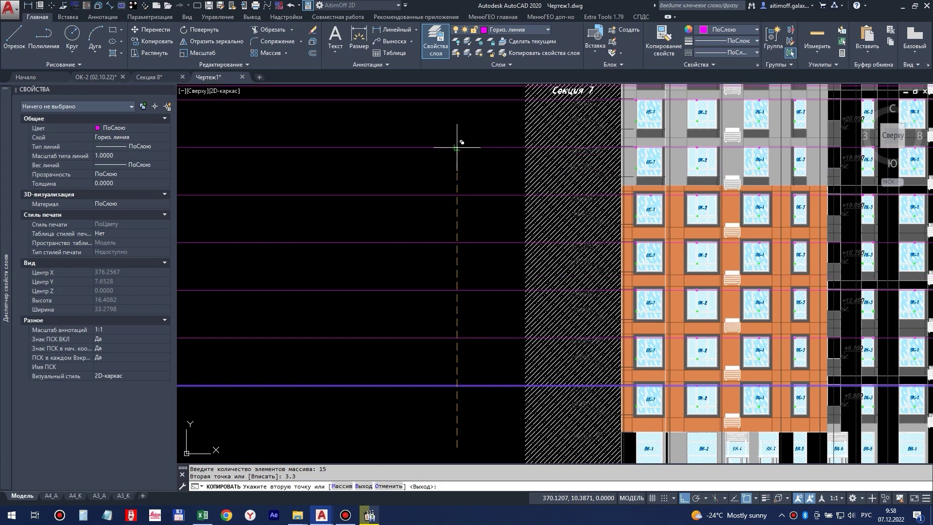
{"action": "middle_click_drag", "start_coordinate": [555, 209], "coordinate": [486, 374]}
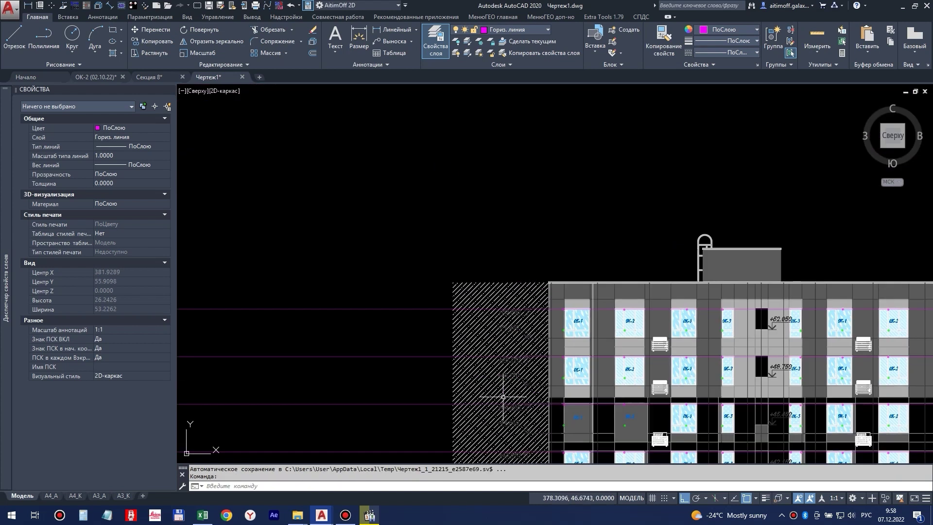
Step: Check the offset between the +53.550 level mark and the topmost horizontal construction line with a linear dimension, without placing it
{"action": "scroll", "coordinate": [478, 292], "scroll_direction": "up", "scroll_amount": 5}
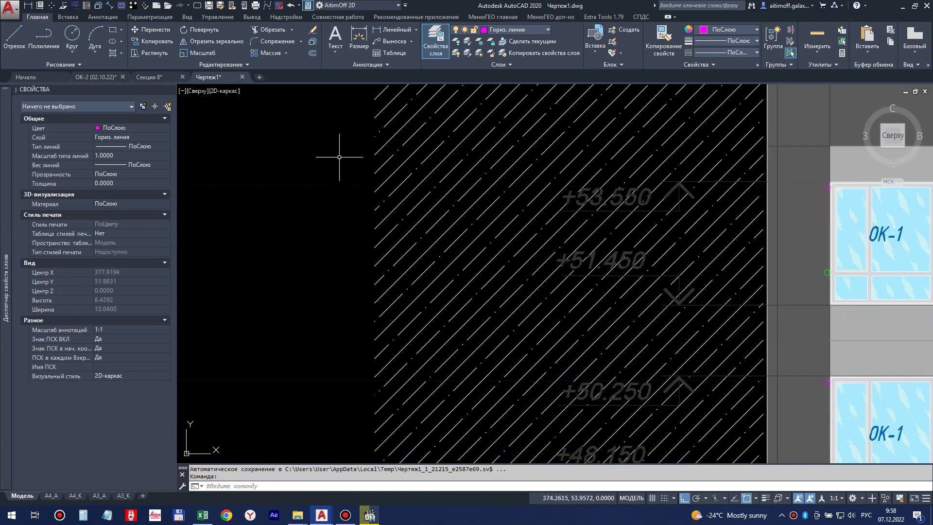
{"action": "scroll", "coordinate": [432, 201], "scroll_direction": "down", "scroll_amount": 2}
{"action": "left_click", "coordinate": [393, 30]}
{"action": "scroll", "coordinate": [611, 190], "scroll_direction": "up", "scroll_amount": 4}
{"action": "left_click", "coordinate": [607, 187]}
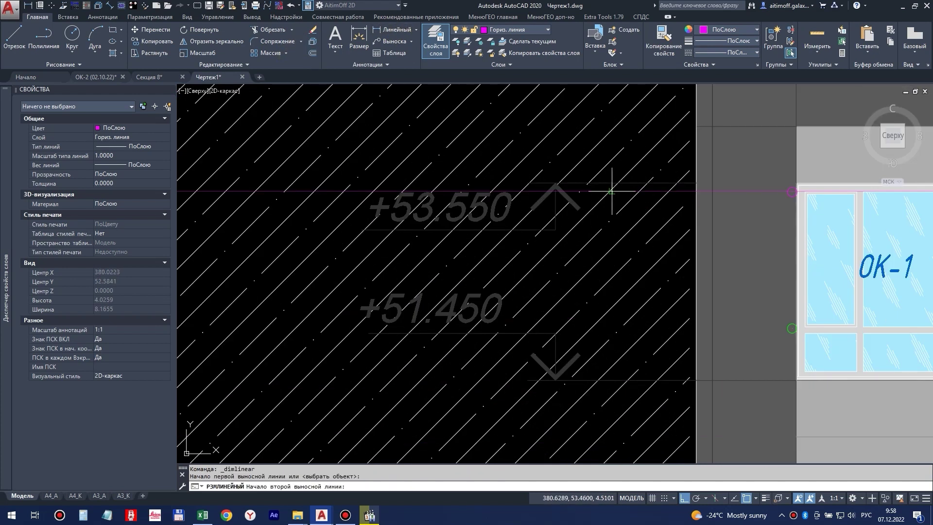
{"action": "left_click", "coordinate": [586, 187]}
{"action": "key", "text": "Escape"}
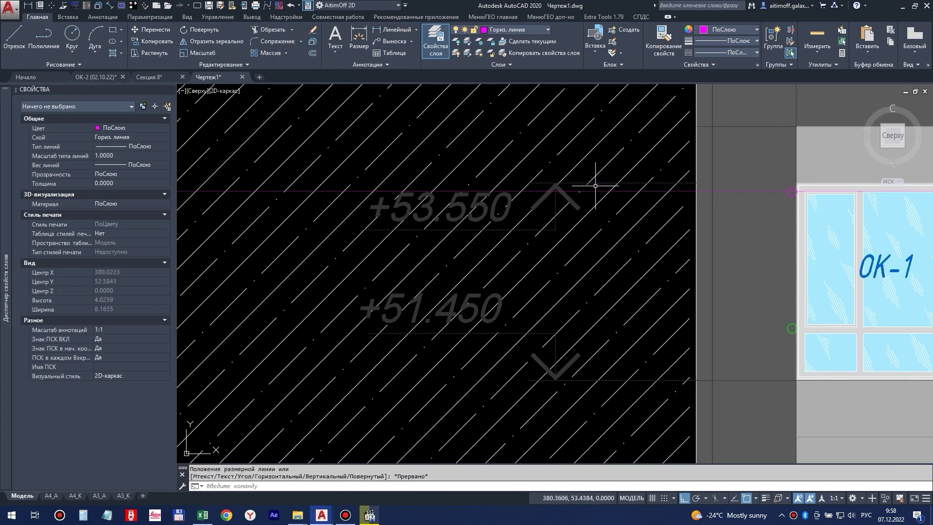
{"action": "key", "text": "space"}
{"action": "scroll", "coordinate": [596, 184], "scroll_direction": "up", "scroll_amount": 2}
{"action": "left_click", "coordinate": [606, 182]}
{"action": "left_click", "coordinate": [599, 195]}
{"action": "scroll", "coordinate": [563, 194], "scroll_direction": "down", "scroll_amount": 10}
{"action": "key", "text": "Escape"}
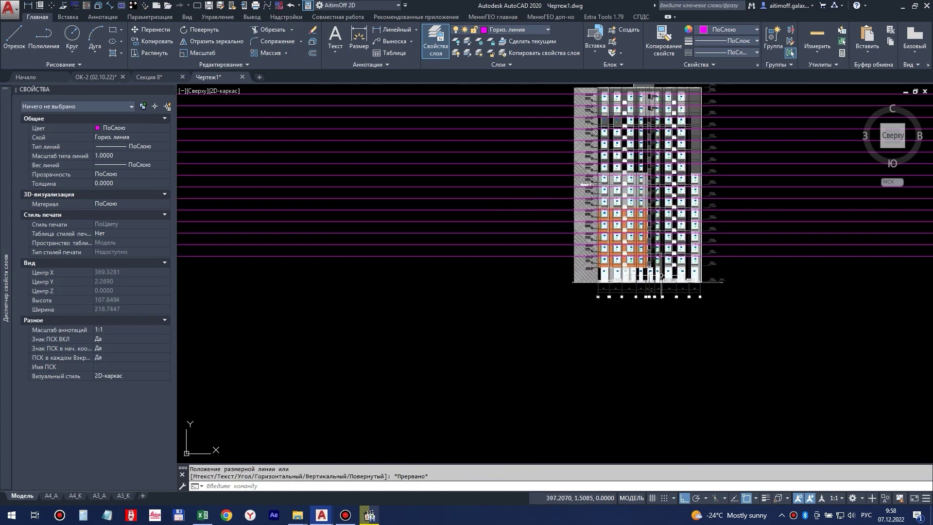
Step: Make Верт. точки the current layer and draw a vertical construction line through the green point of the lowest OK-1 window beside Section 7
{"action": "scroll", "coordinate": [643, 244], "scroll_direction": "up", "scroll_amount": 3}
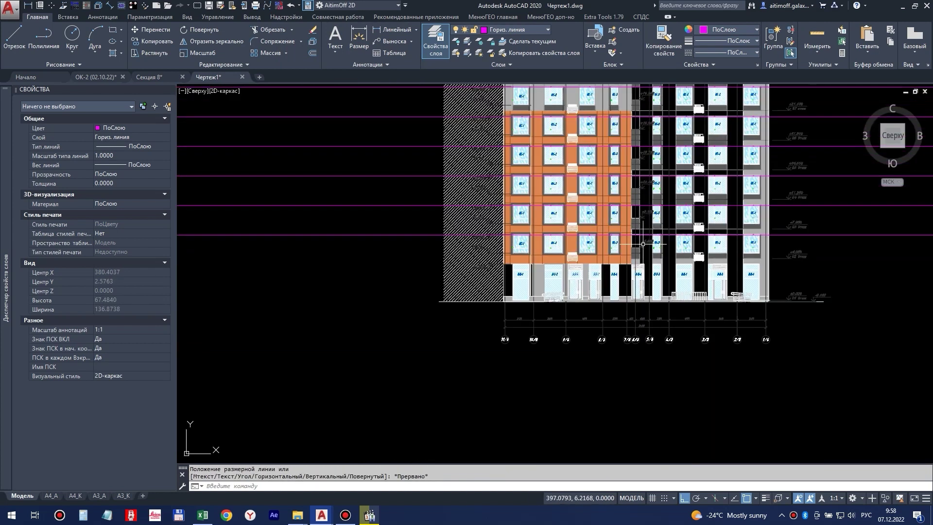
{"action": "left_click", "coordinate": [526, 30]}
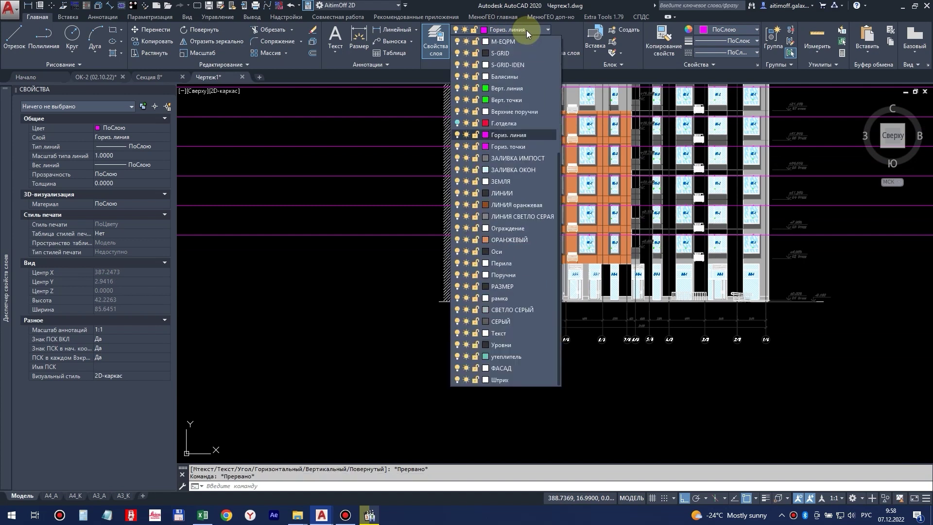
{"action": "left_click", "coordinate": [520, 100]}
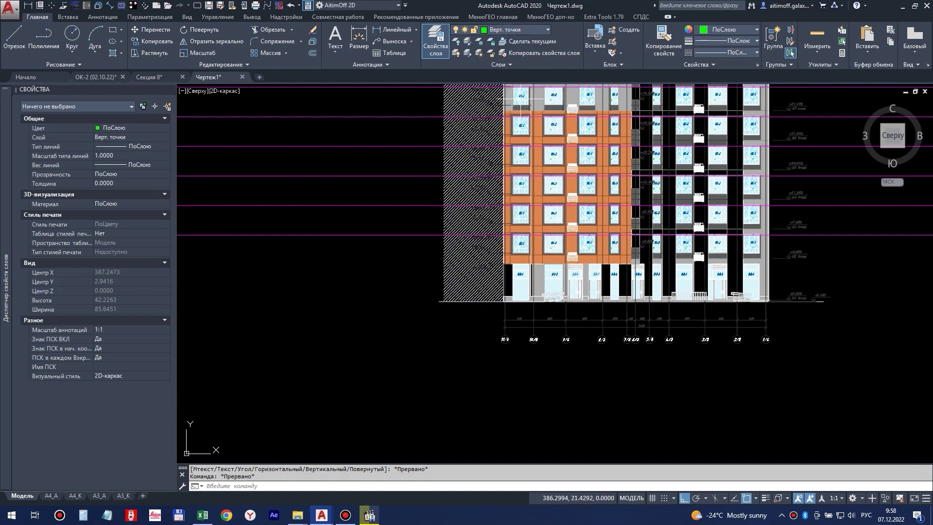
{"action": "left_click", "coordinate": [48, 63]}
{"action": "left_click", "coordinate": [32, 77]}
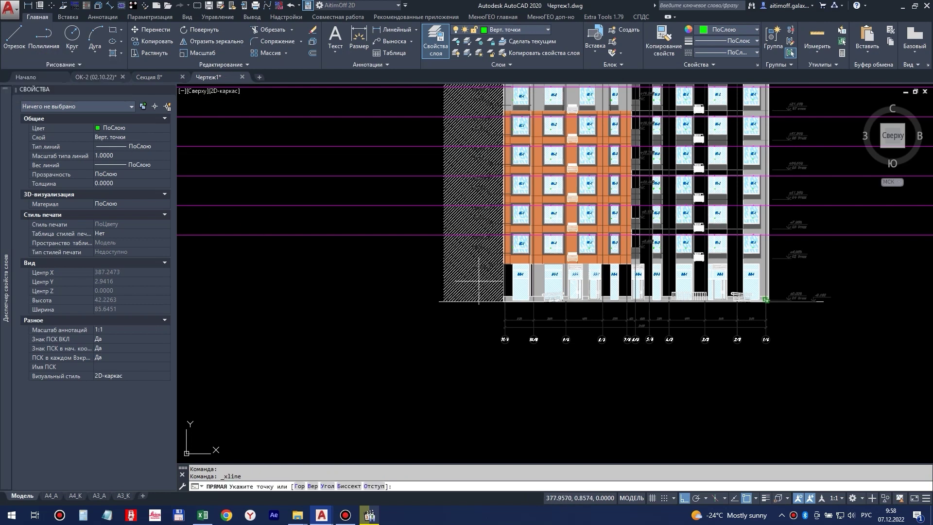
{"action": "scroll", "coordinate": [474, 277], "scroll_direction": "up", "scroll_amount": 5}
{"action": "mouse_move", "coordinate": [598, 219]}
{"action": "middle_mouse_down"}
{"action": "mouse_move", "coordinate": [486, 331]}
{"action": "mouse_move", "coordinate": [527, 358]}
{"action": "middle_mouse_up"}
{"action": "scroll", "coordinate": [486, 326], "scroll_direction": "up", "scroll_amount": 3}
{"action": "scroll", "coordinate": [533, 340], "scroll_direction": "up", "scroll_amount": 2}
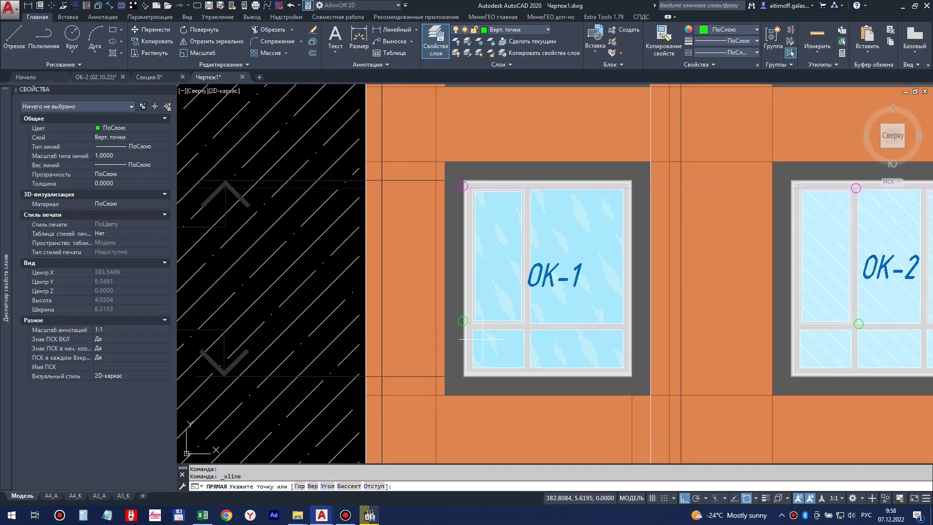
{"action": "left_click", "coordinate": [463, 320]}
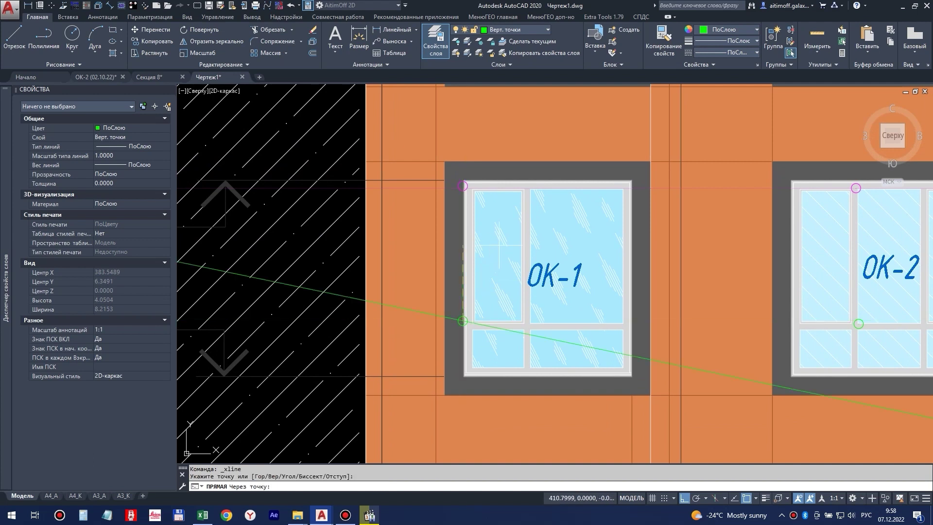
{"action": "scroll", "coordinate": [520, 320], "scroll_direction": "down", "scroll_amount": 5}
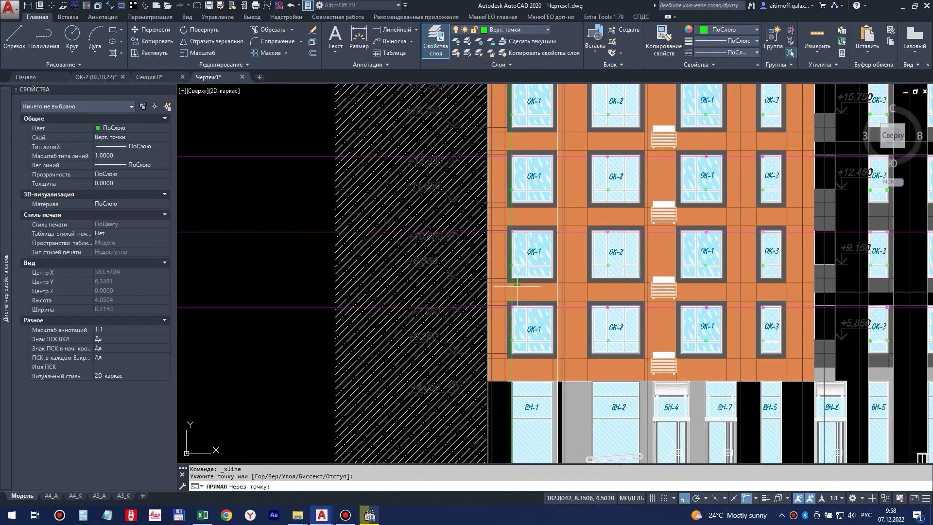
{"action": "key", "text": "F3"}
{"action": "left_click", "coordinate": [512, 289]}
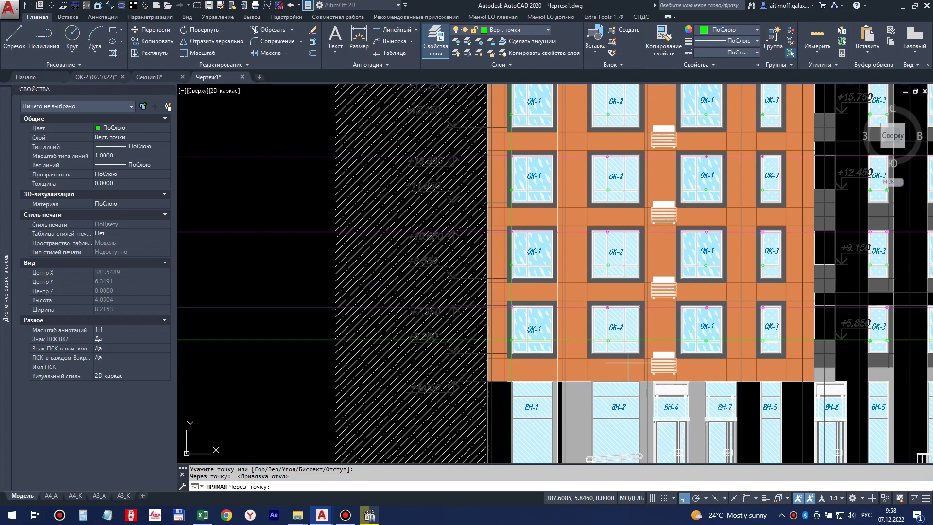
Step: End the construction line command and restrict the running object snaps to Узел (node) only
{"action": "key", "text": "Return"}
{"action": "scroll", "coordinate": [626, 359], "scroll_direction": "up", "scroll_amount": 2}
{"action": "left_click", "coordinate": [747, 499]}
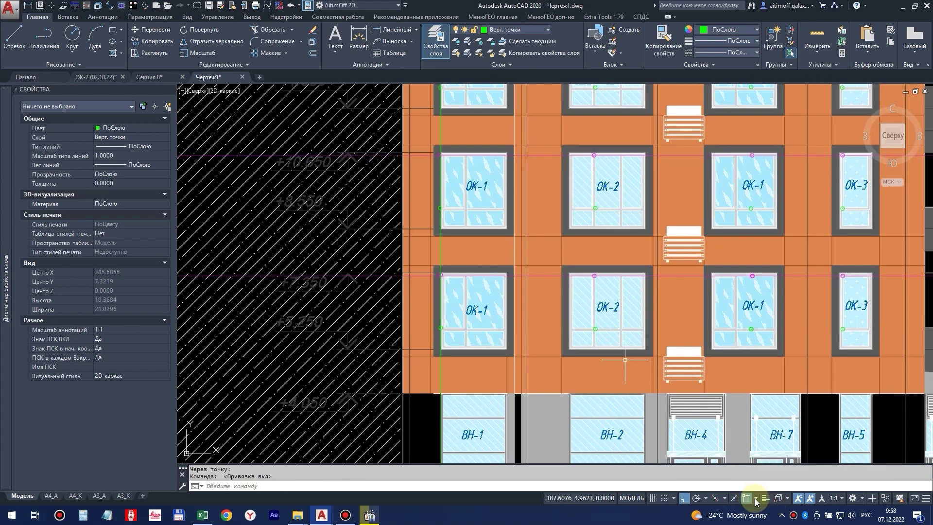
{"action": "left_click", "coordinate": [756, 499]}
{"action": "left_click", "coordinate": [761, 486]}
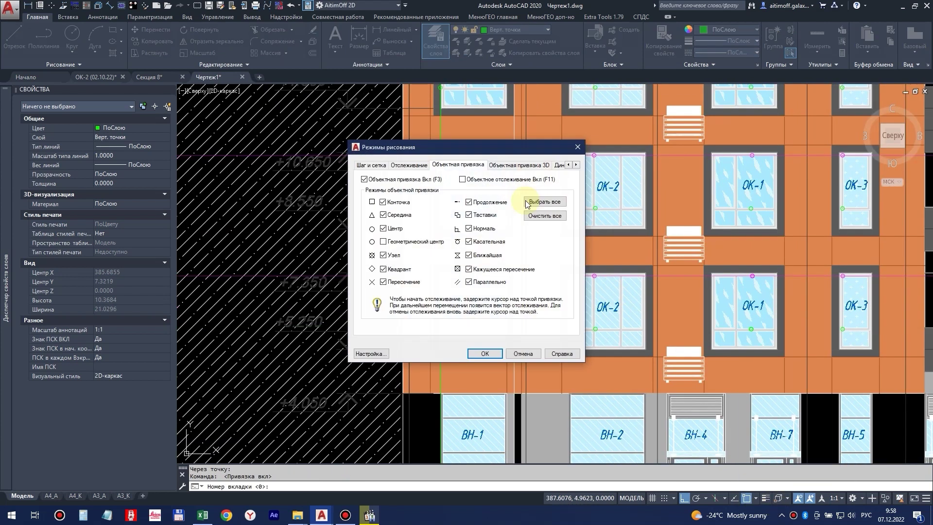
{"action": "left_click", "coordinate": [557, 216]}
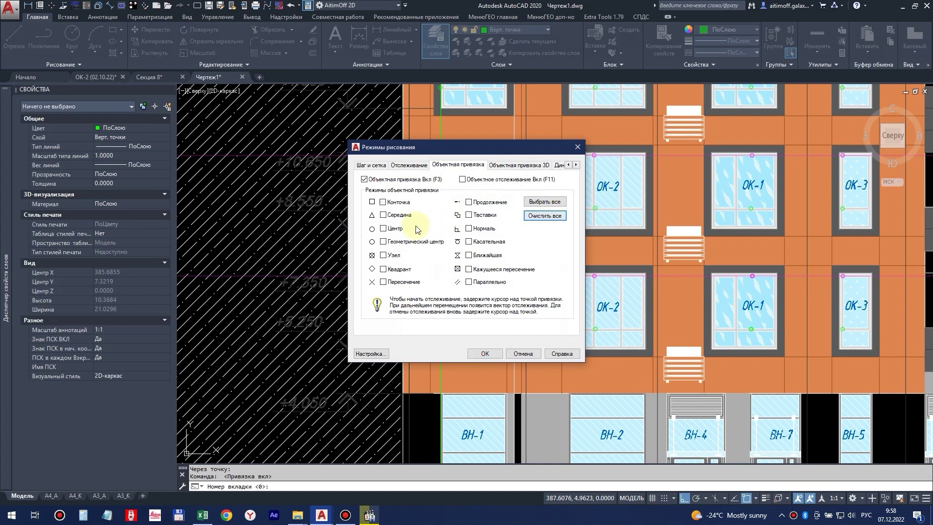
{"action": "left_click", "coordinate": [384, 256]}
{"action": "left_click", "coordinate": [479, 353]}
Step: Draw vertical construction lines through the green points of the lowest OK-2 window and the OK-1 window beside it on the orange facade
{"action": "left_click", "coordinate": [63, 64]}
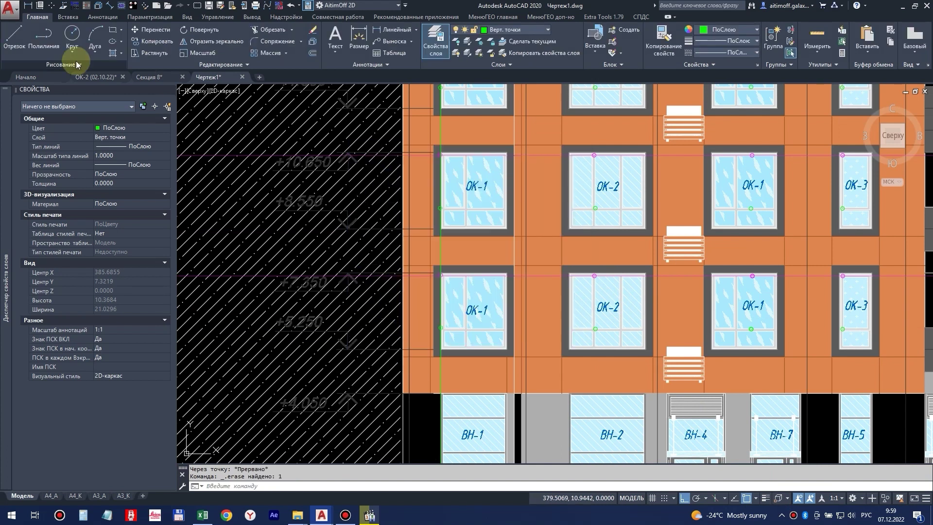
{"action": "left_click", "coordinate": [43, 78]}
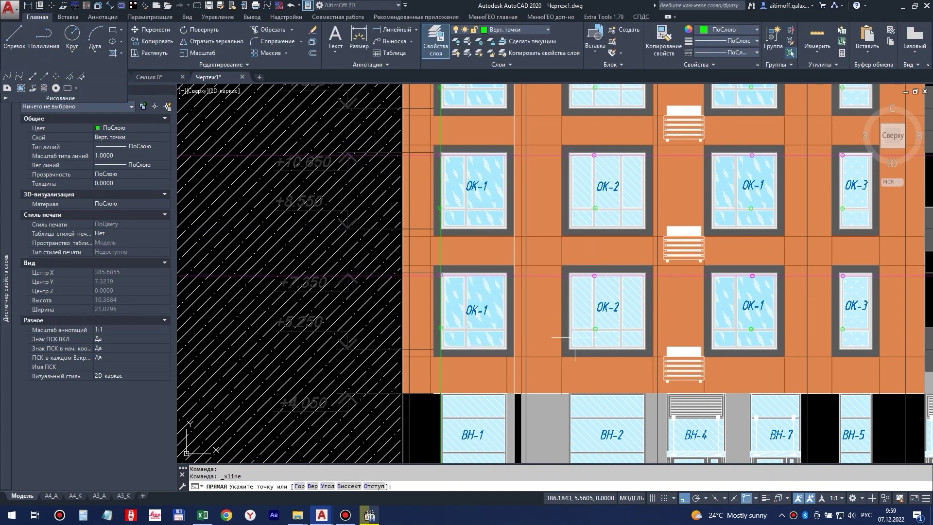
{"action": "left_click", "coordinate": [590, 329]}
{"action": "left_click", "coordinate": [595, 332]}
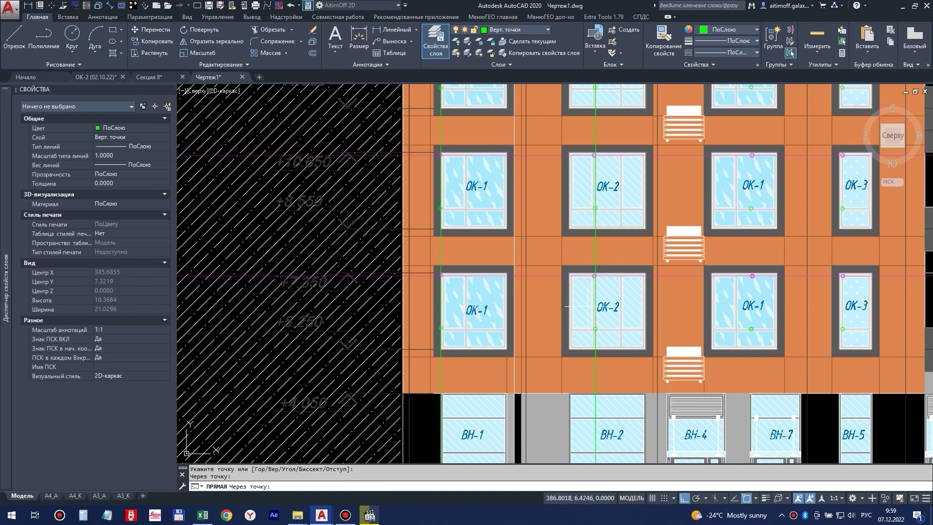
{"action": "middle_click_drag", "start_coordinate": [616, 339], "coordinate": [509, 345]}
{"action": "key", "text": "Escape"}
{"action": "key", "text": "Return"}
{"action": "left_click", "coordinate": [645, 335]}
{"action": "left_click", "coordinate": [628, 234]}
{"action": "middle_click_drag", "start_coordinate": [702, 315], "coordinate": [518, 315]}
{"action": "key", "text": "Escape"}
Step: Draw vertical construction lines through the green points of the lowest-row OK-3 windows and of the OK-1 window that follows them
{"action": "key", "text": "Return"}
{"action": "left_click", "coordinate": [551, 333]}
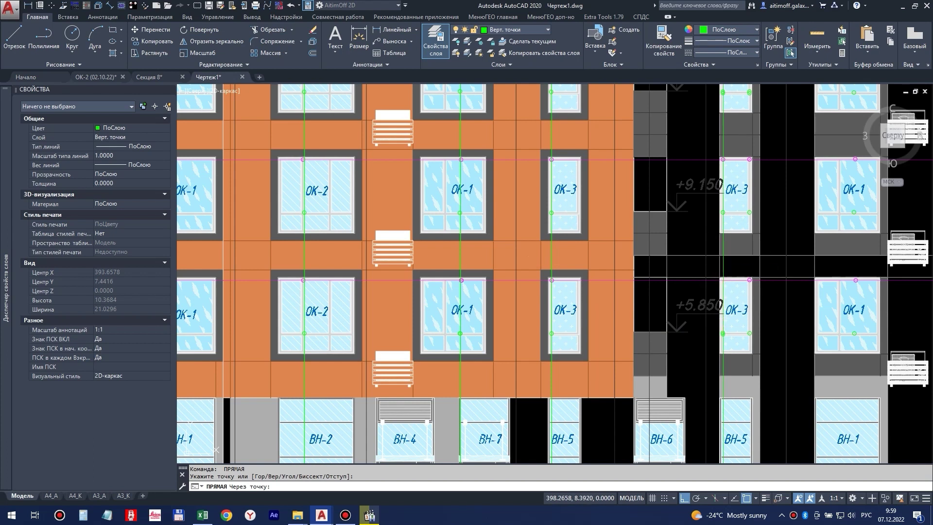
{"action": "middle_click_drag", "start_coordinate": [857, 339], "coordinate": [616, 338]}
{"action": "key", "text": "Escape"}
{"action": "key", "text": "Return"}
{"action": "left_click", "coordinate": [606, 335]}
{"action": "left_click", "coordinate": [606, 335]}
{"action": "key", "text": "Escape"}
Step: Draw vertical construction lines through the green points of the last OK-2 and the last OK-1 window in the lowest row
{"action": "key", "text": "Return"}
{"action": "left_click", "coordinate": [732, 332]}
{"action": "left_click", "coordinate": [732, 335]}
{"action": "middle_click_drag", "start_coordinate": [869, 339], "coordinate": [523, 339]}
{"action": "key", "text": "Escape"}
{"action": "key", "text": "Return"}
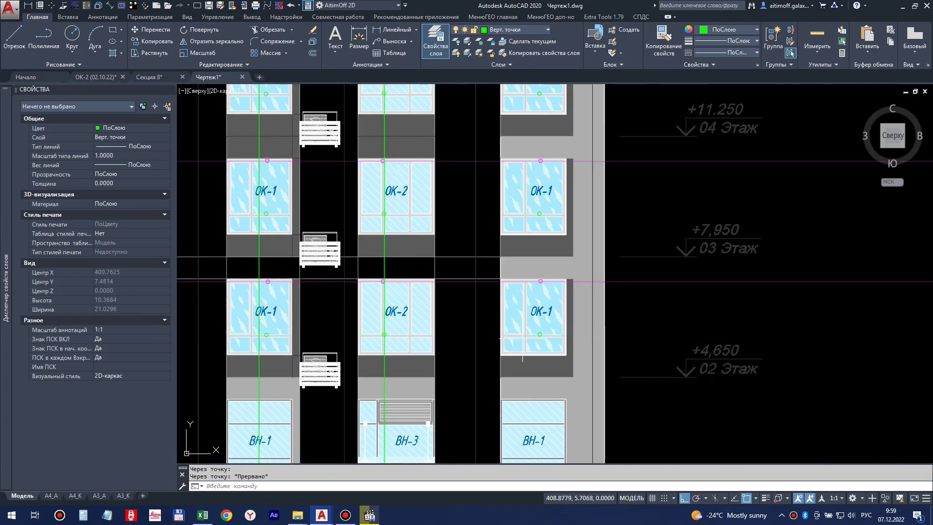
{"action": "left_click", "coordinate": [540, 334]}
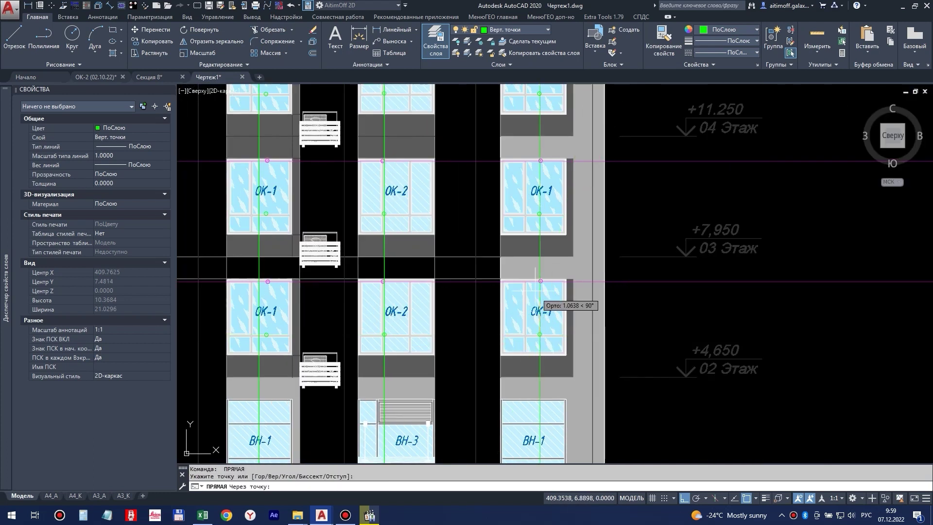
{"action": "key", "text": "Escape"}
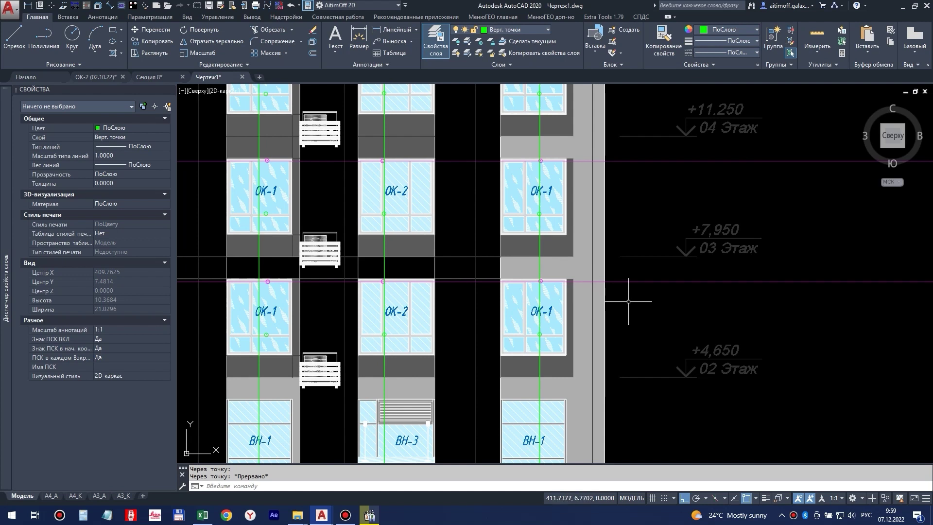
Step: Draw a rectangle enclosing the whole facade, its level marks and its axis labels, with a margin on every side
{"action": "scroll", "coordinate": [608, 303], "scroll_direction": "down", "scroll_amount": 4}
{"action": "scroll", "coordinate": [597, 302], "scroll_direction": "down", "scroll_amount": 5}
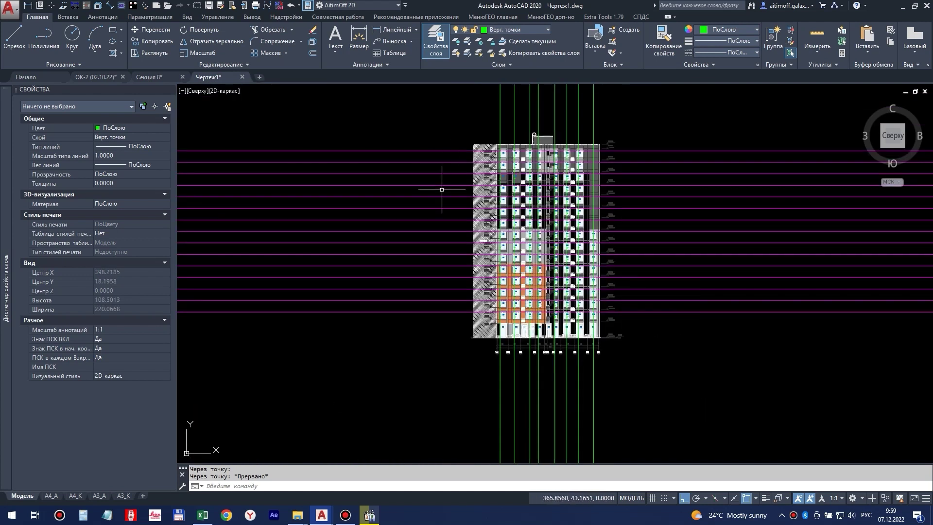
{"action": "key", "text": "Return"}
{"action": "left_click", "coordinate": [417, 118]}
{"action": "left_click", "coordinate": [656, 375]}
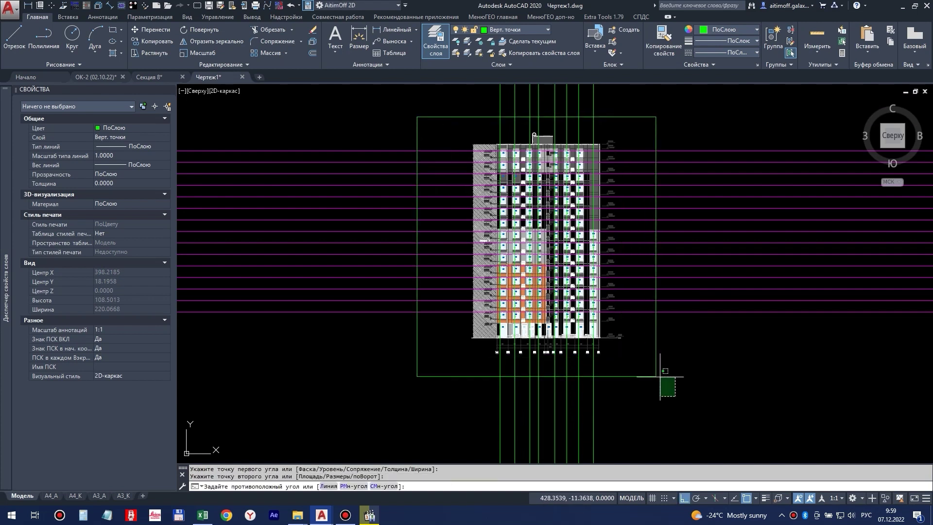
Step: Trim the horizontal and vertical construction lines outside the rectangle on all four sides, using the rectangle as the cutting edge
{"action": "left_click", "coordinate": [637, 354]}
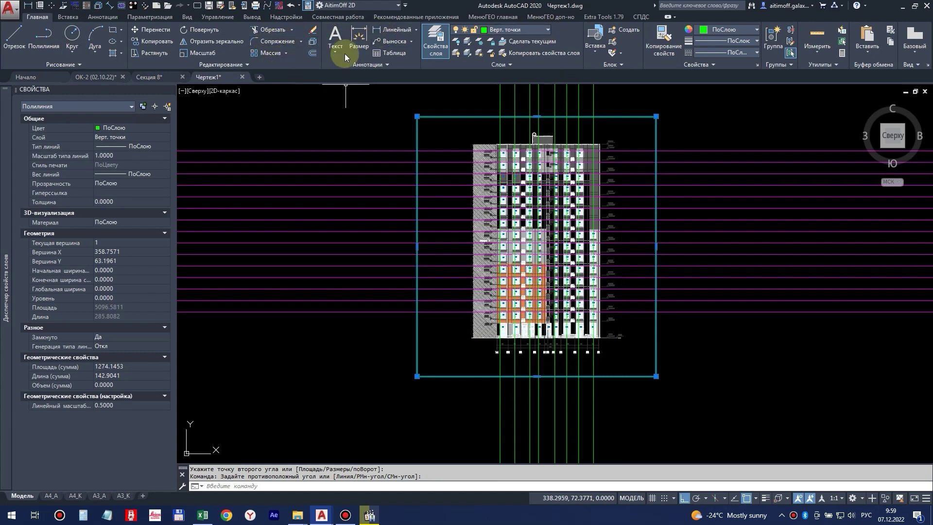
{"action": "left_click", "coordinate": [265, 30]}
{"action": "left_click", "coordinate": [364, 352]}
{"action": "left_click", "coordinate": [297, 138]}
{"action": "middle_click_drag", "start_coordinate": [344, 158], "coordinate": [313, 336]}
{"action": "left_click", "coordinate": [578, 261]}
{"action": "left_click", "coordinate": [346, 210]}
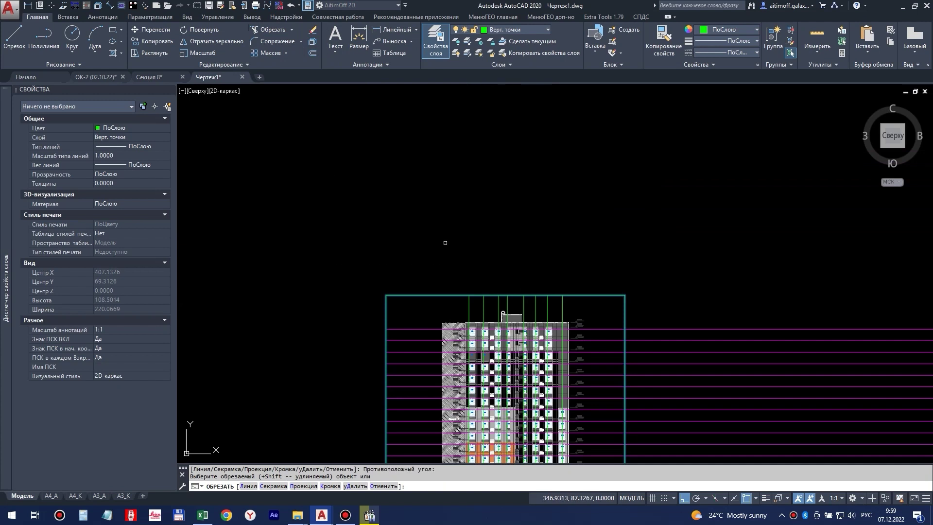
{"action": "middle_click_drag", "start_coordinate": [530, 379], "coordinate": [399, 207]}
{"action": "left_click", "coordinate": [669, 368]}
{"action": "left_click", "coordinate": [596, 117]}
{"action": "middle_click_drag", "start_coordinate": [513, 339], "coordinate": [595, 165]}
{"action": "left_click", "coordinate": [578, 284]}
{"action": "left_click", "coordinate": [382, 243]}
{"action": "key", "text": "Escape"}
Step: Delete the trimming rectangle around the facade
{"action": "left_click", "coordinate": [580, 214]}
{"action": "left_click", "coordinate": [559, 204]}
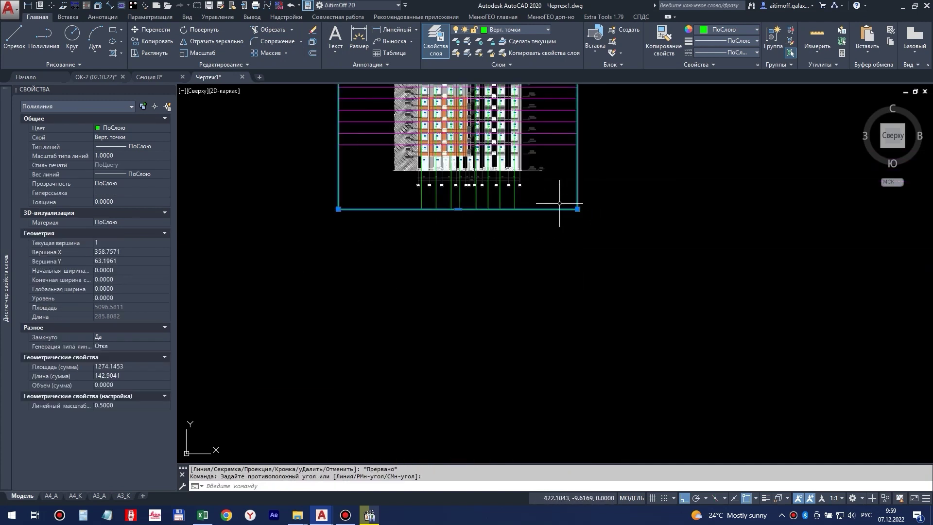
{"action": "key", "text": "Delete"}
{"action": "middle_click_drag", "start_coordinate": [479, 117], "coordinate": [506, 267]}
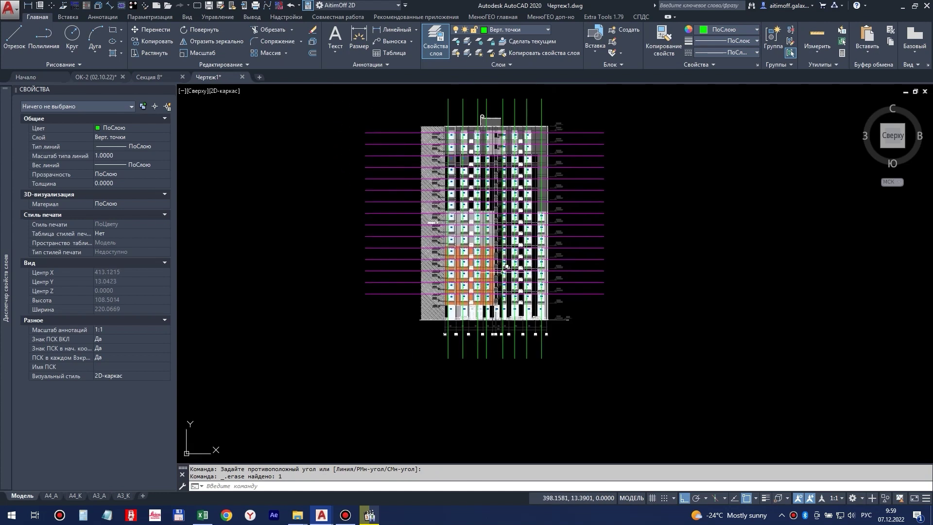
{"action": "scroll", "coordinate": [507, 267], "scroll_direction": "up", "scroll_amount": 4}
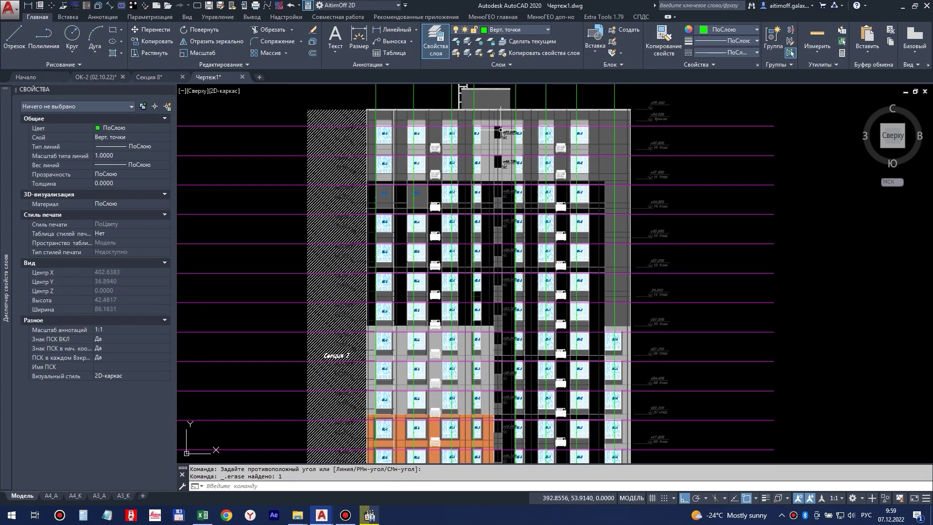
Step: Open the Extra Tools deviation calculation, enable the WE arrows and set the deviation layer to Верт. точки
{"action": "left_click", "coordinate": [611, 17]}
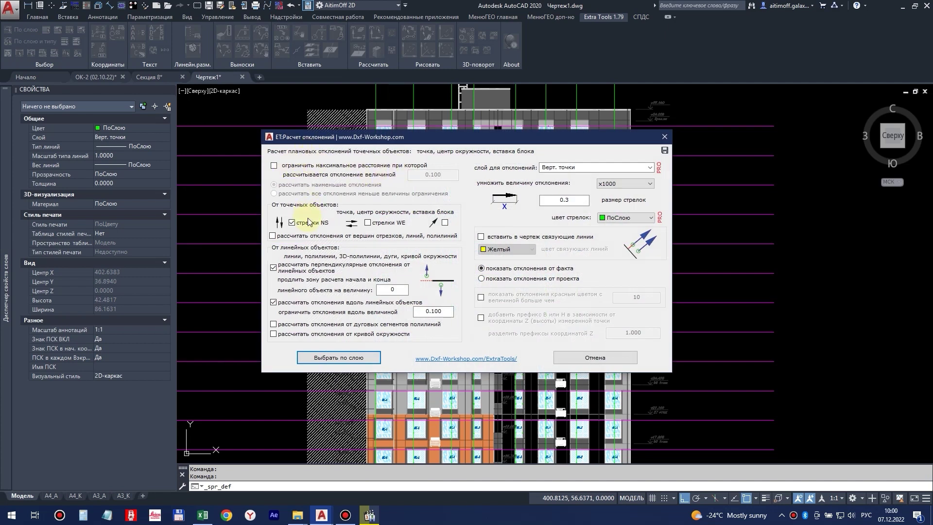
{"action": "left_click", "coordinate": [373, 225]}
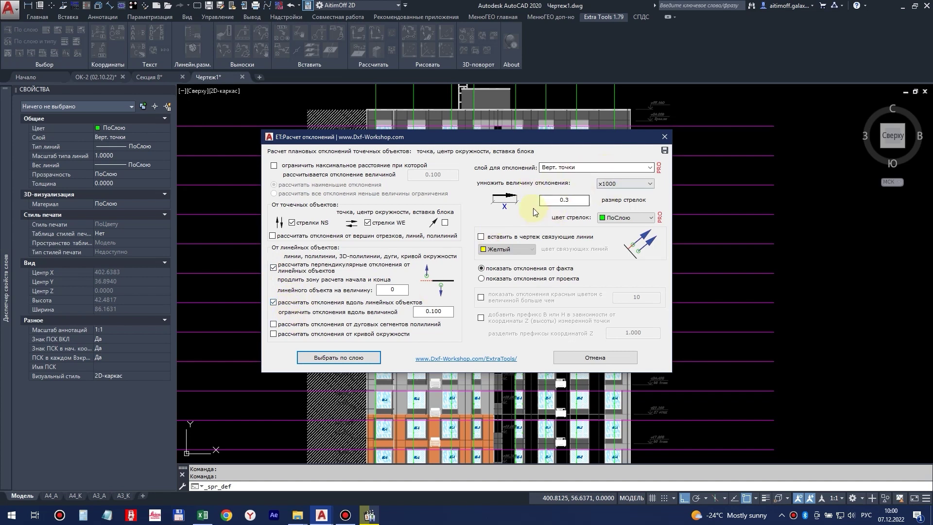
{"action": "left_click", "coordinate": [650, 168]}
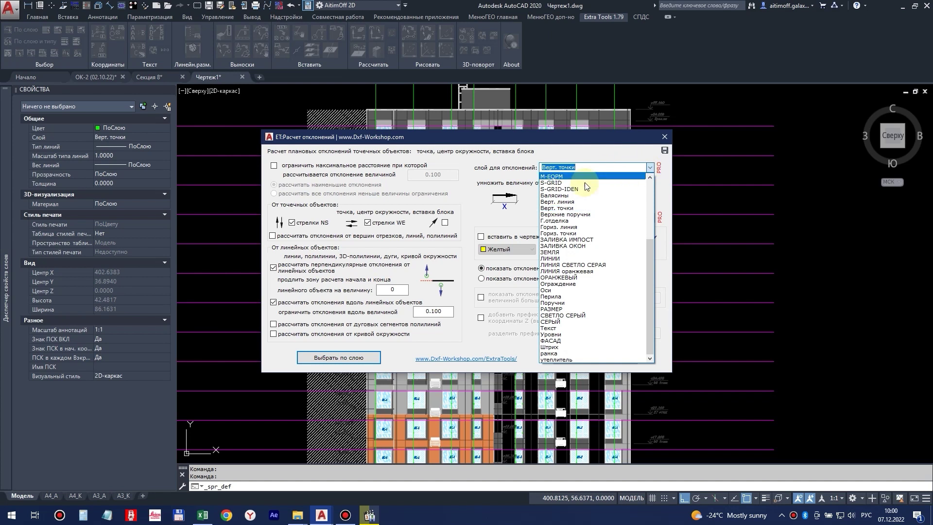
{"action": "left_click", "coordinate": [572, 209]}
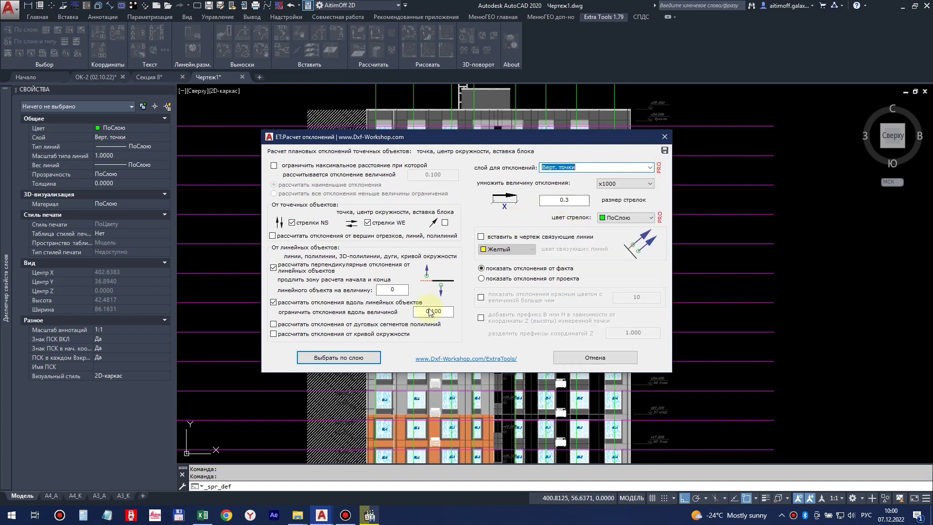
Step: Calculate the deviations by layer, with the vertical green lines as design objects and the green window points (Точка) as actual objects
{"action": "left_click", "coordinate": [362, 358]}
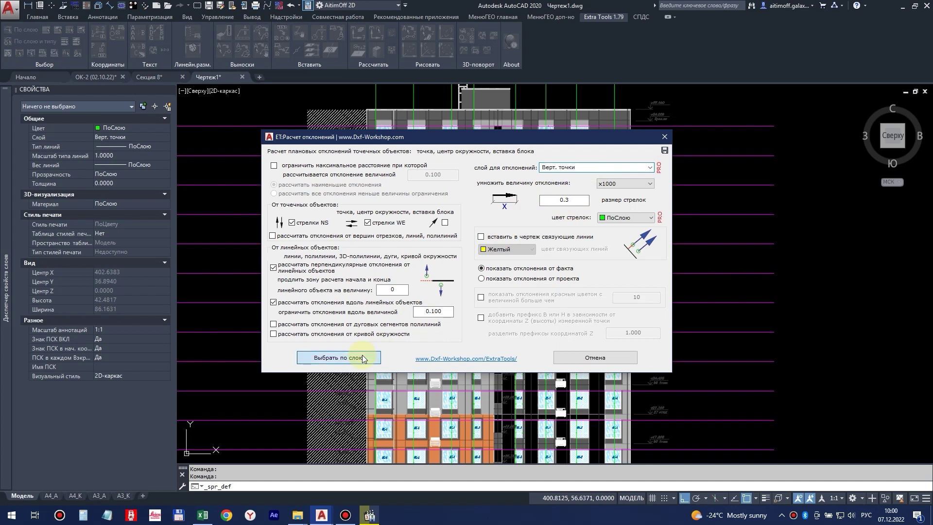
{"action": "middle_click_drag", "start_coordinate": [481, 368], "coordinate": [505, 229]}
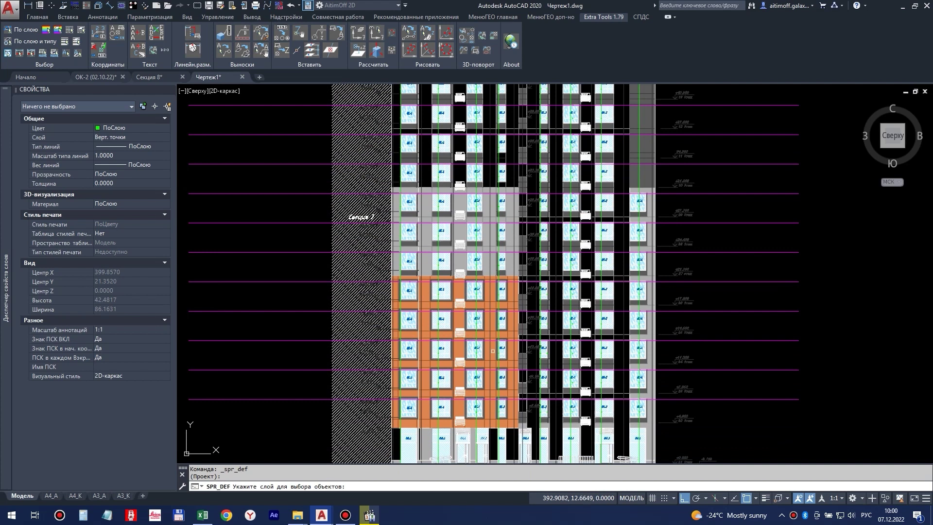
{"action": "middle_click_drag", "start_coordinate": [493, 351], "coordinate": [507, 224]}
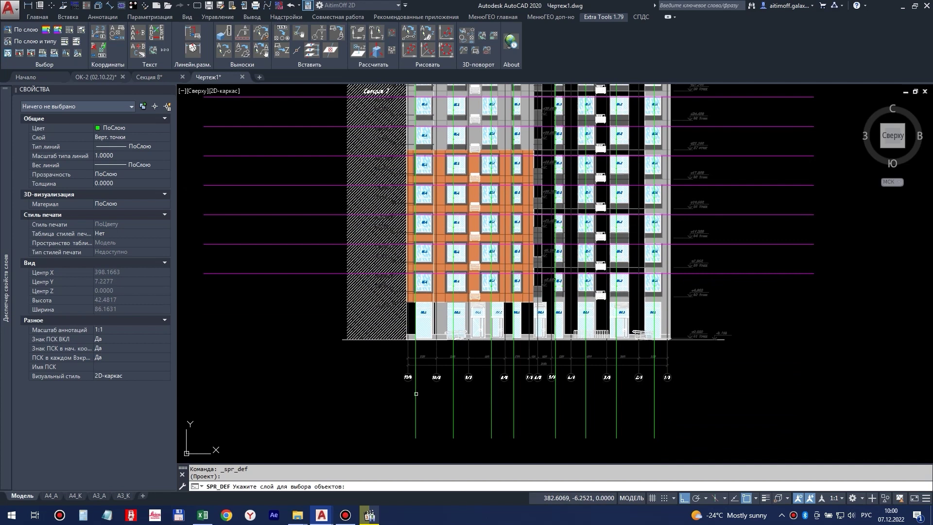
{"action": "left_click", "coordinate": [415, 395]}
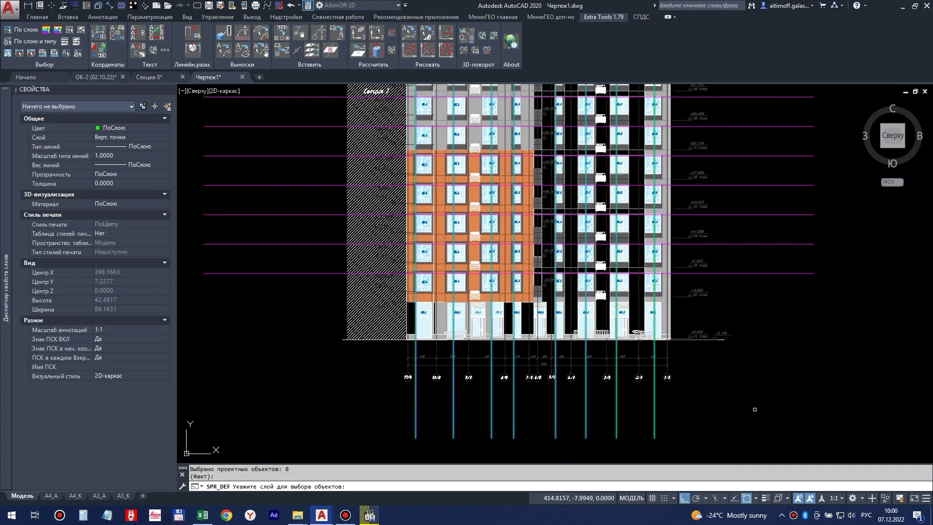
{"action": "scroll", "coordinate": [412, 288], "scroll_direction": "up", "scroll_amount": 8}
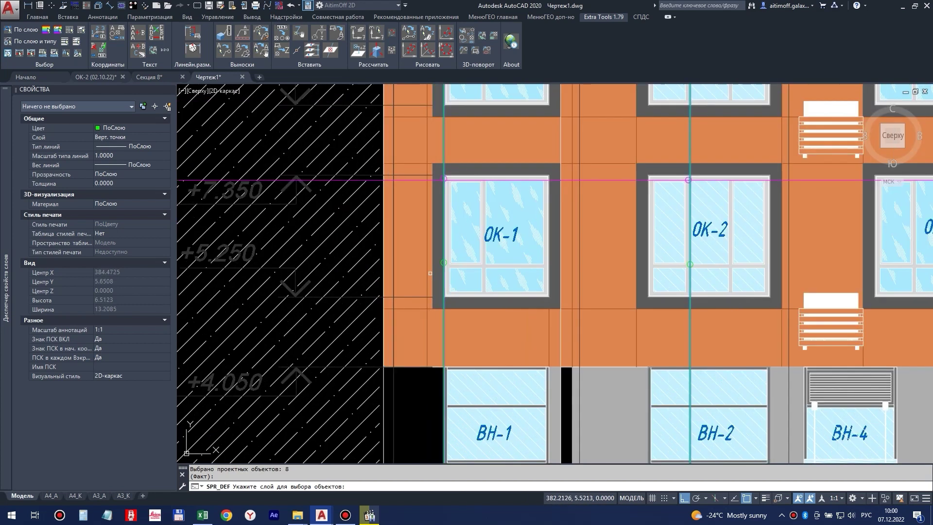
{"action": "scroll", "coordinate": [435, 267], "scroll_direction": "up", "scroll_amount": 4}
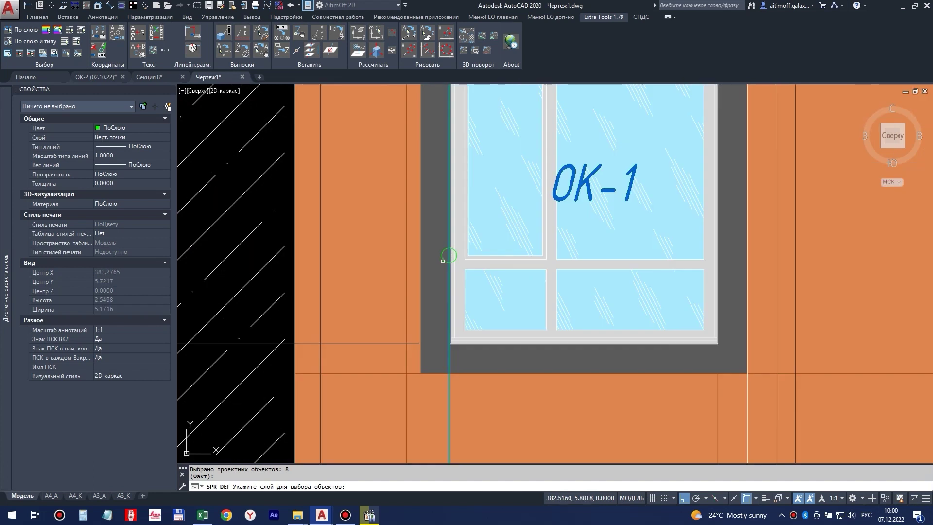
{"action": "left_click", "coordinate": [443, 261]}
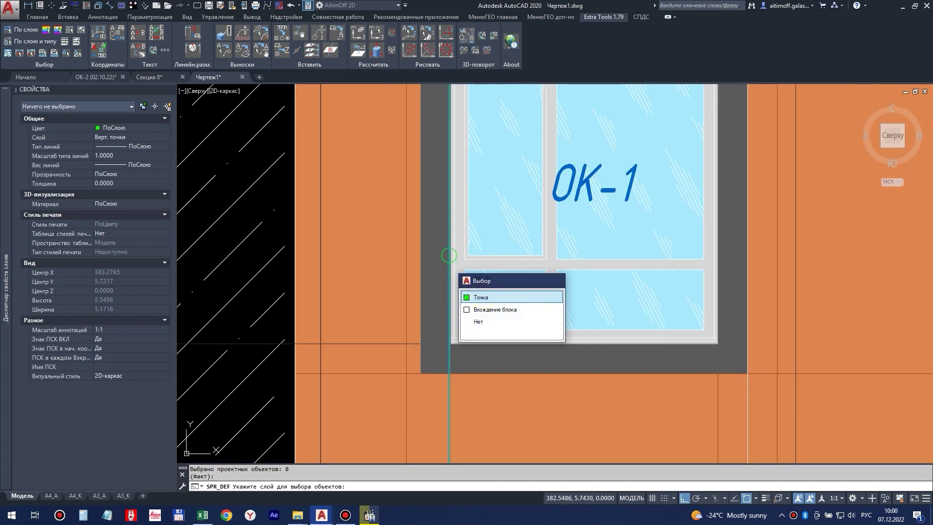
{"action": "key", "text": "Return"}
Step: Examine the green deviation arrows and their values at the windows across the facade
{"action": "scroll", "coordinate": [449, 330], "scroll_direction": "down", "scroll_amount": 4}
{"action": "middle_click_drag", "start_coordinate": [468, 217], "coordinate": [456, 487]}
{"action": "middle_click_drag", "start_coordinate": [459, 135], "coordinate": [455, 353]}
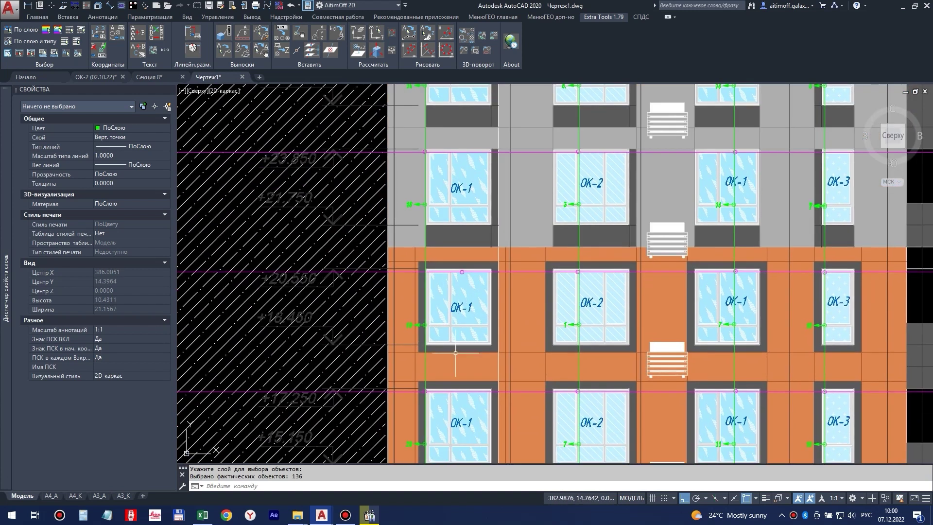
{"action": "mouse_move", "coordinate": [677, 342]}
{"action": "middle_mouse_down"}
{"action": "mouse_move", "coordinate": [616, 252]}
{"action": "mouse_move", "coordinate": [607, 153]}
{"action": "middle_mouse_up"}
{"action": "scroll", "coordinate": [601, 322], "scroll_direction": "down", "scroll_amount": 1}
{"action": "middle_click_drag", "start_coordinate": [618, 348], "coordinate": [532, 238]}
{"action": "scroll", "coordinate": [525, 291], "scroll_direction": "down", "scroll_amount": 1}
{"action": "key", "text": "Escape"}
Step: Reopen the deviation calculation and set the deviation layer to Гориз. точки
{"action": "left_click", "coordinate": [335, 39]}
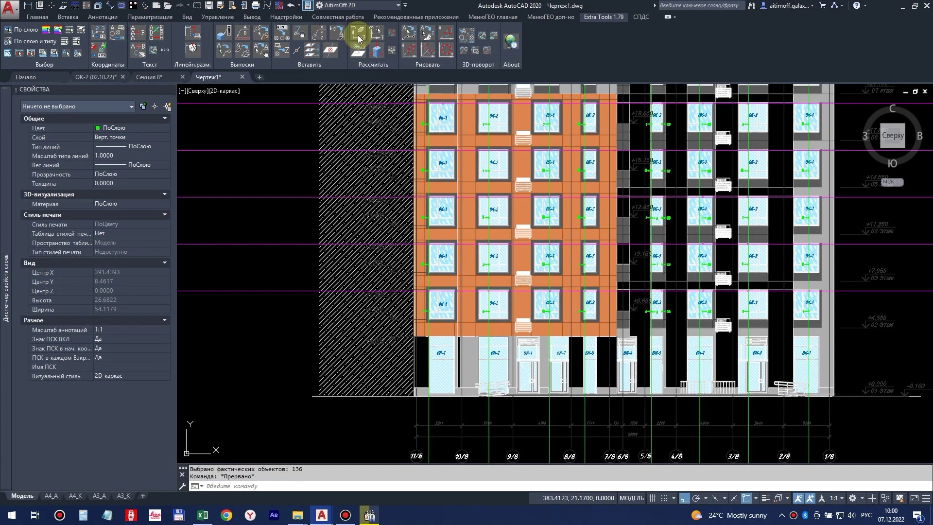
{"action": "left_click", "coordinate": [358, 39]}
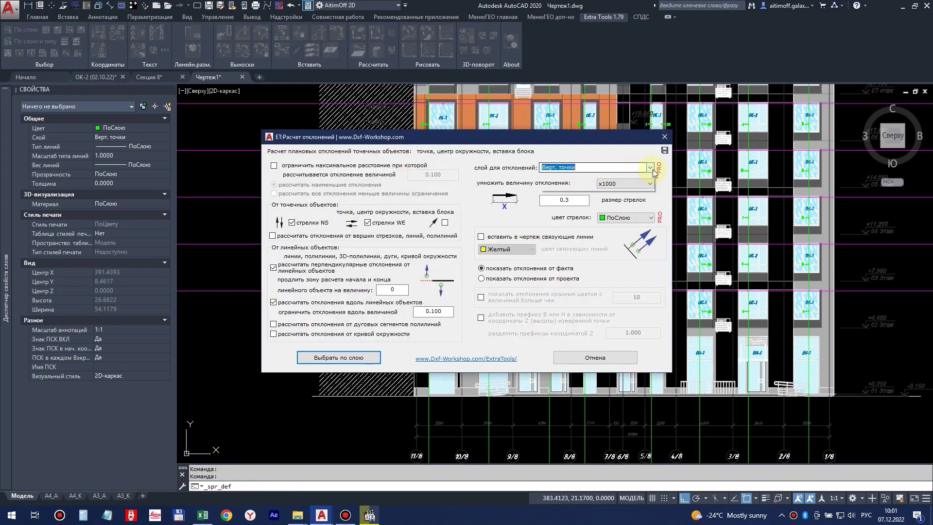
{"action": "left_click", "coordinate": [650, 168]}
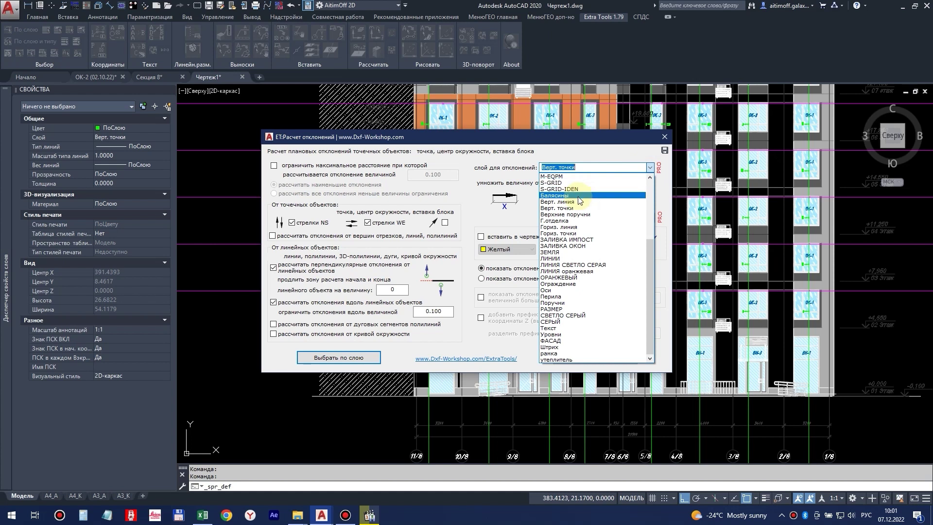
{"action": "left_click", "coordinate": [566, 233]}
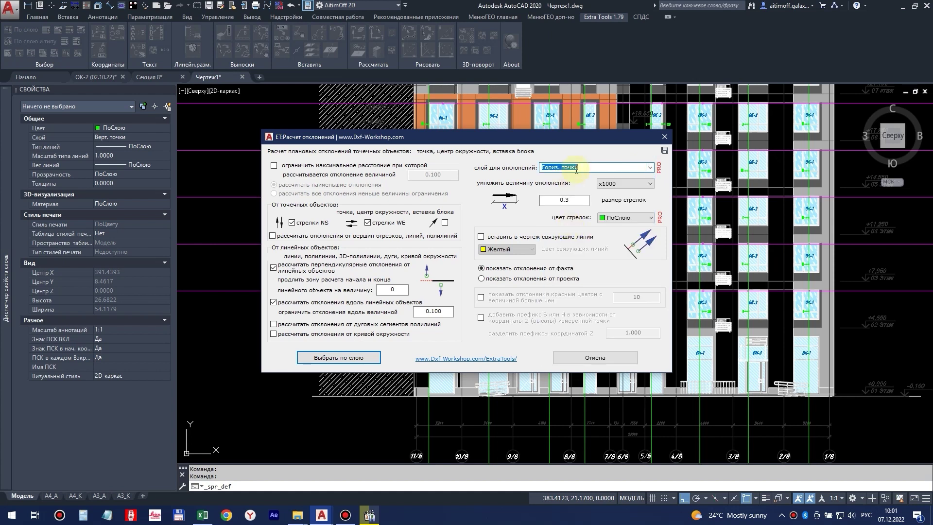
Step: Calculate the deviations by layer, with the horizontal magenta lines as design objects and the magenta window points (Точка) as actual objects
{"action": "left_click", "coordinate": [360, 361]}
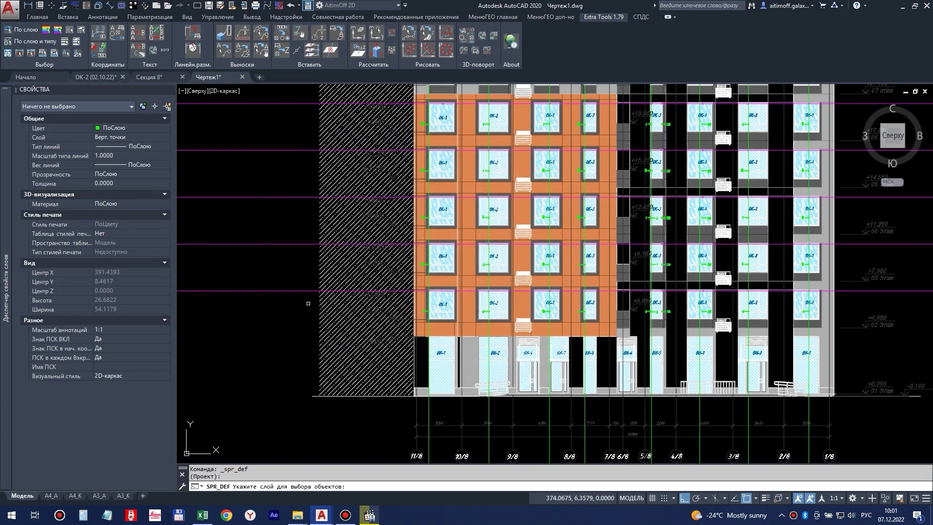
{"action": "left_click", "coordinate": [298, 290]}
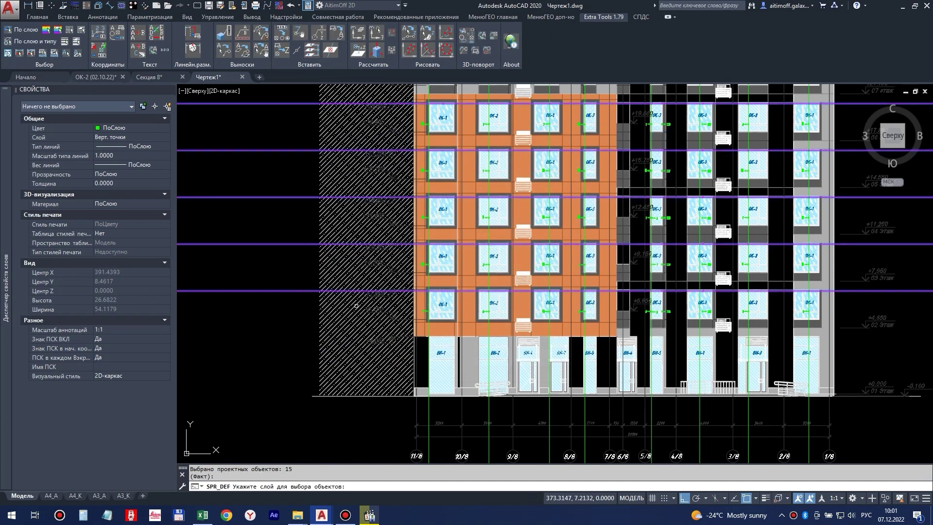
{"action": "scroll", "coordinate": [432, 289], "scroll_direction": "up", "scroll_amount": 4}
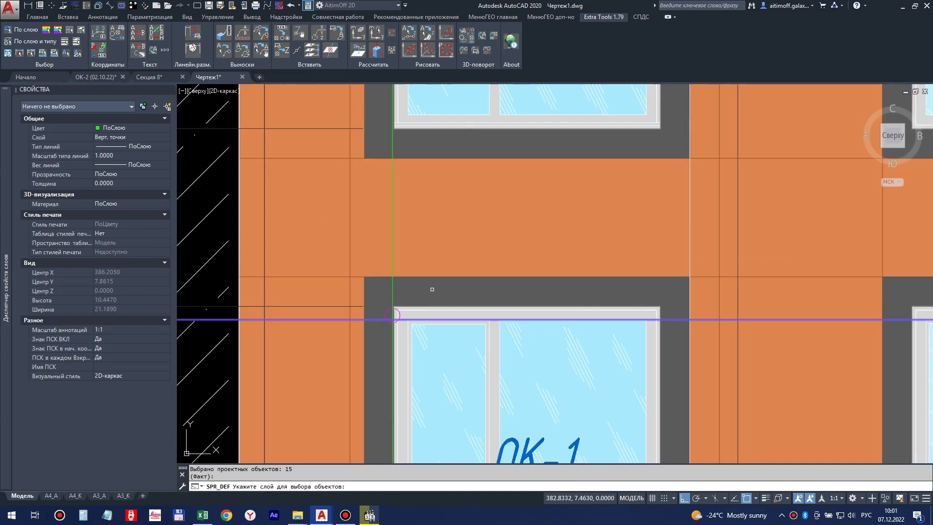
{"action": "left_click", "coordinate": [405, 317]}
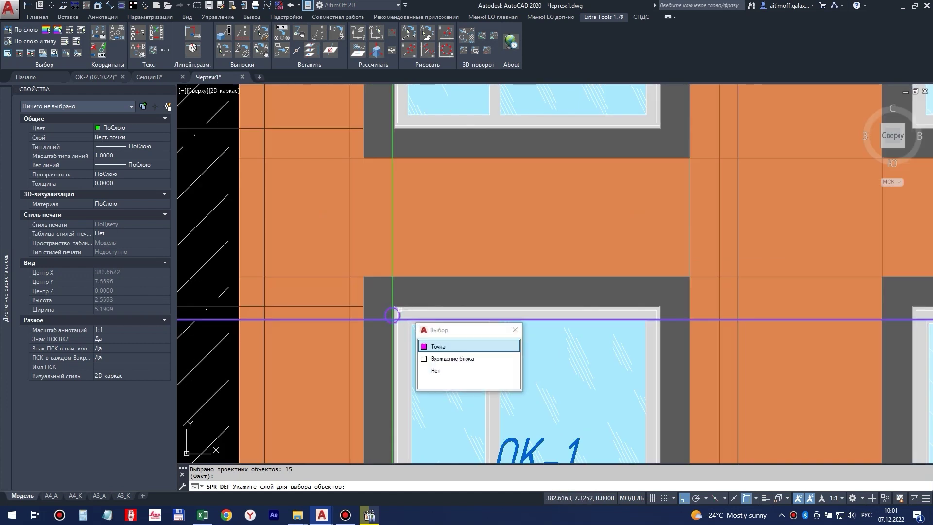
{"action": "left_click", "coordinate": [442, 343]}
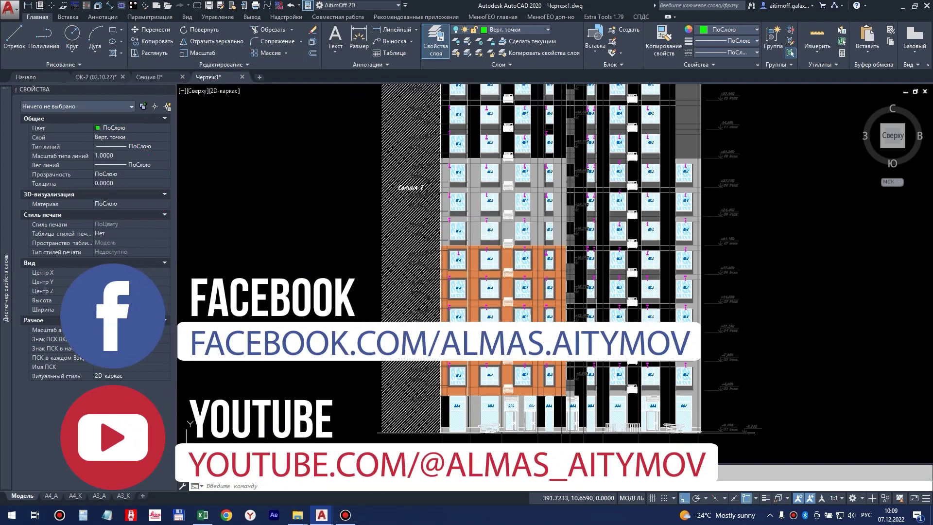
{"action": "scroll", "coordinate": [534, 335], "scroll_direction": "up", "scroll_amount": 2}
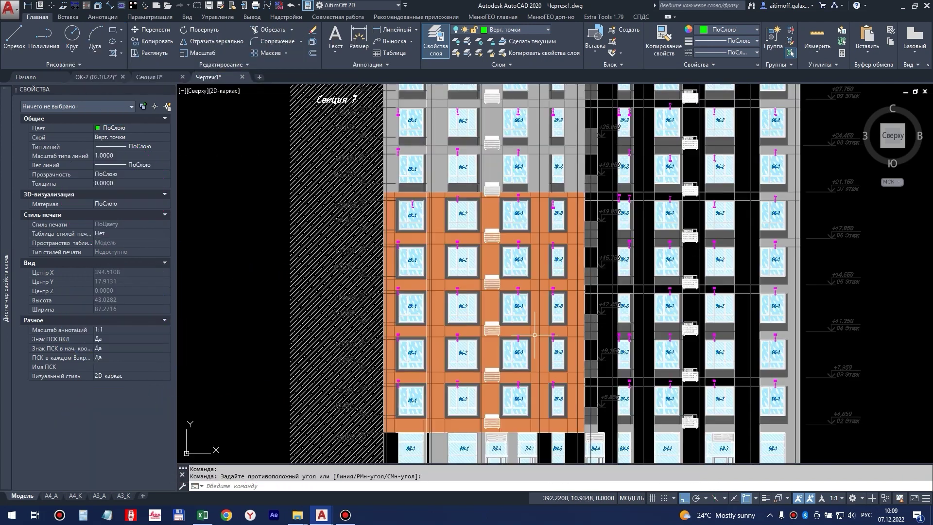